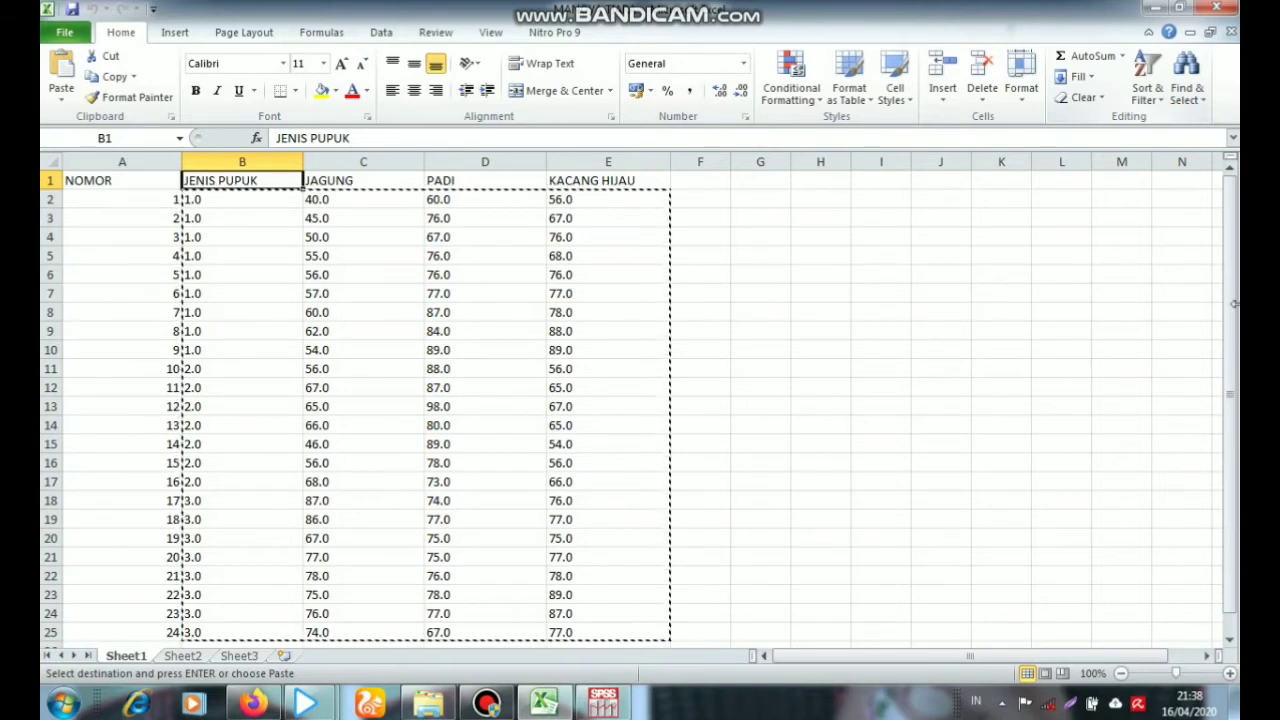
Step: Switch to the SPSS Data Editor, dismiss the startup dialog, and define four variables named Y, X1, X2 and X3
left_click(604, 703)
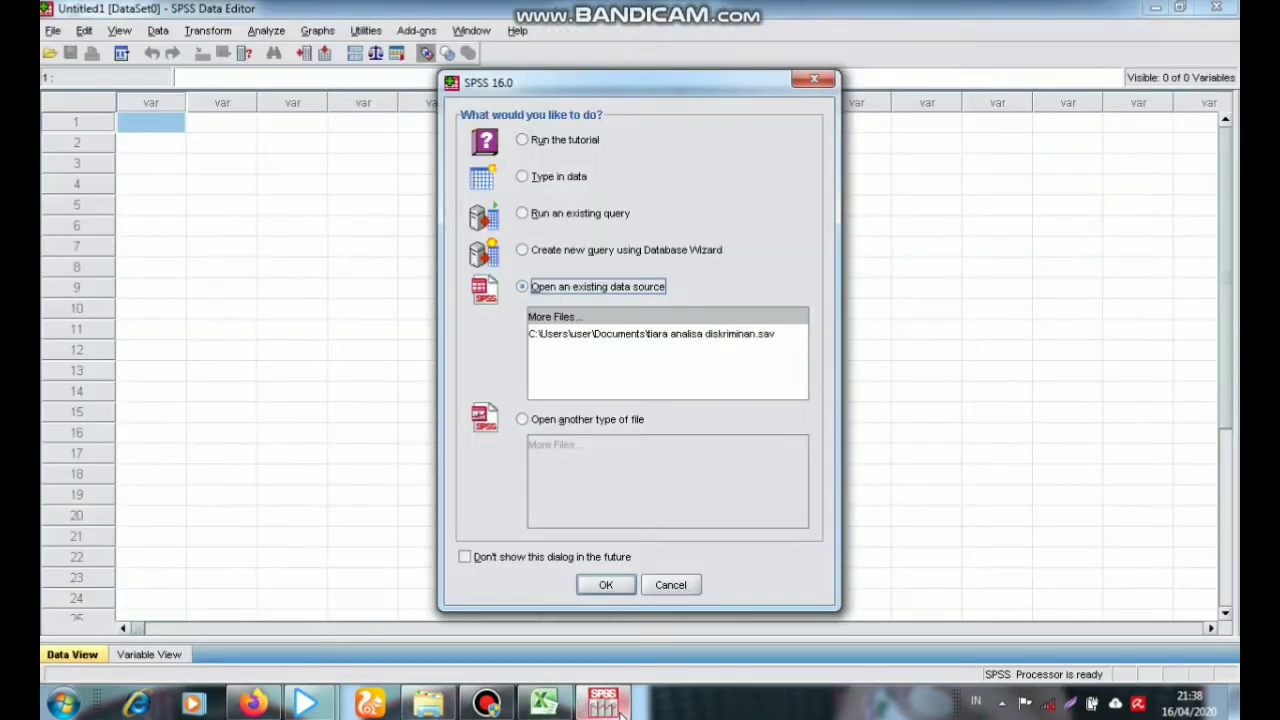
left_click(814, 79)
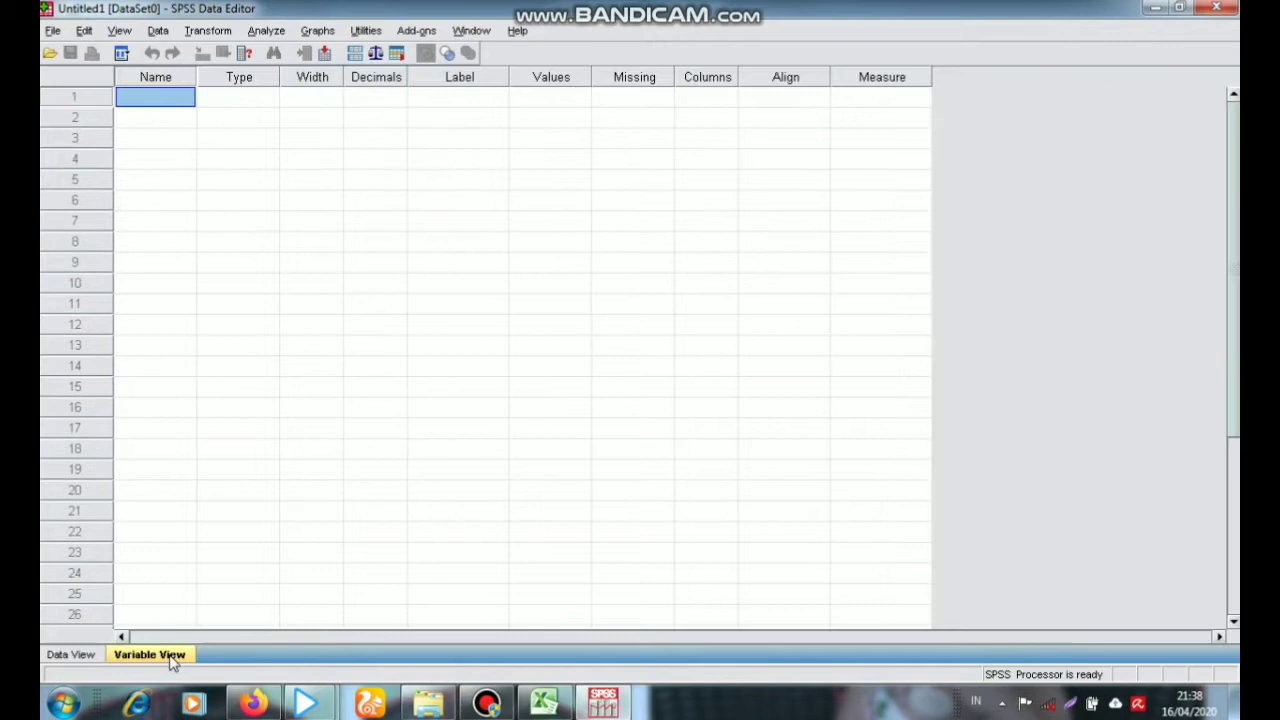
left_click(168, 658)
type("Y")
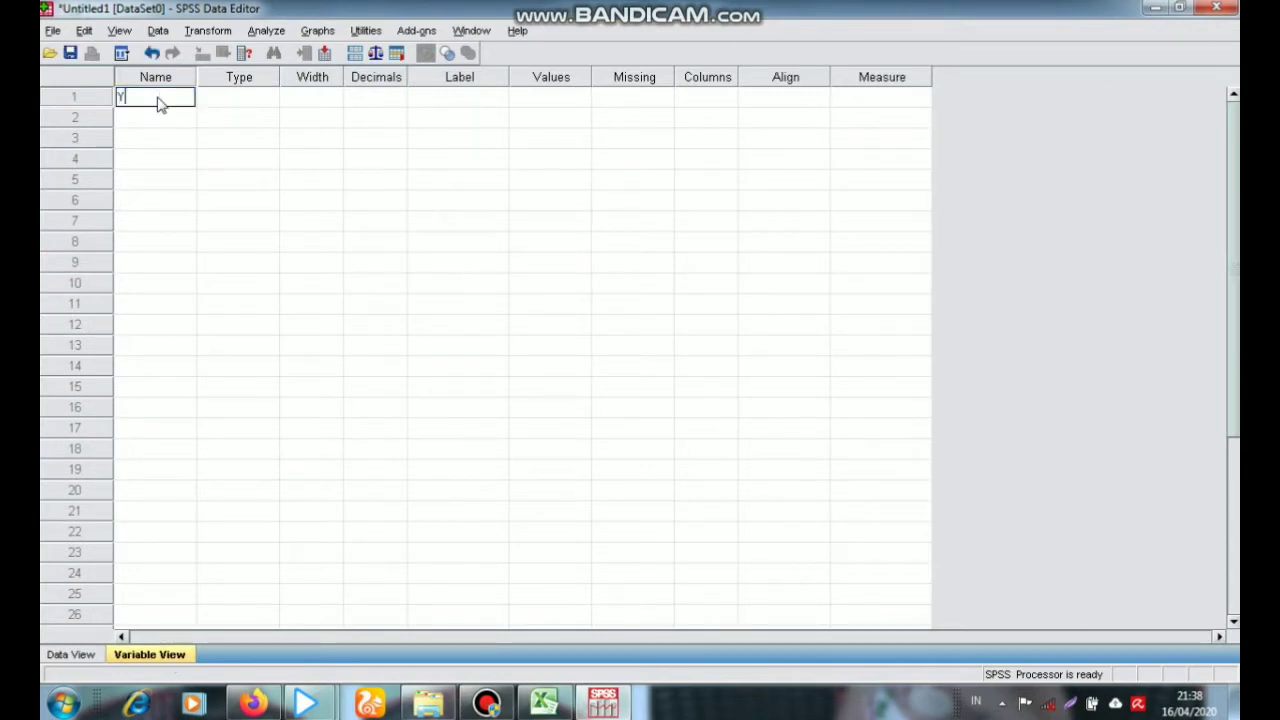
key("Return")
type("X1")
key("Return")
type("X2")
key("Return")
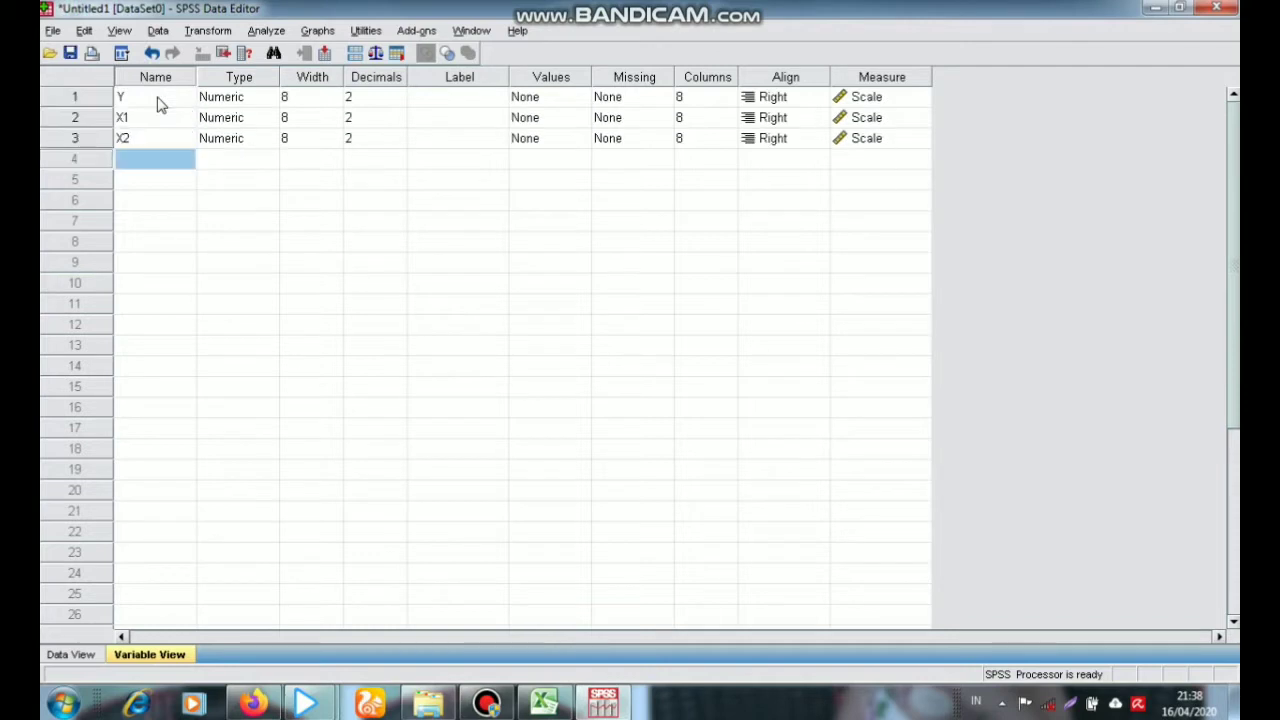
type("X3")
Step: Set the decimals of variables Y, X1, X2 and X3 to 0
left_click(399, 104)
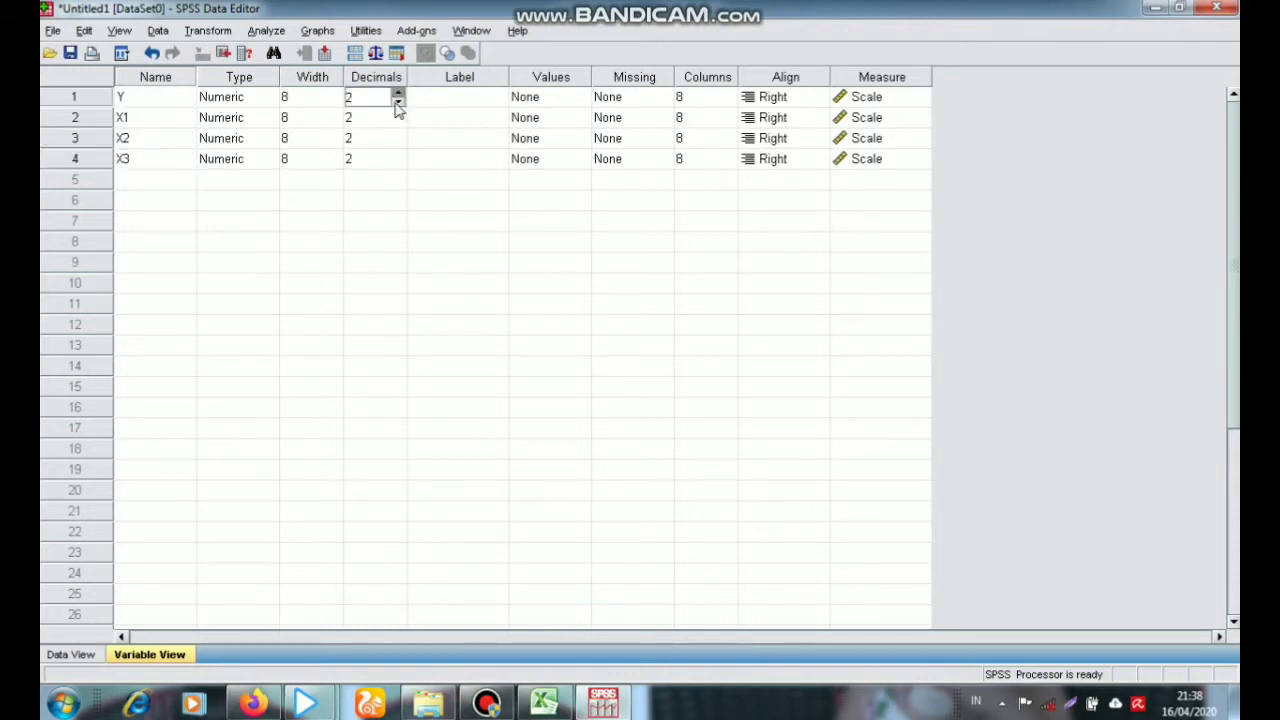
left_click(398, 101)
left_click(398, 101)
left_click(399, 125)
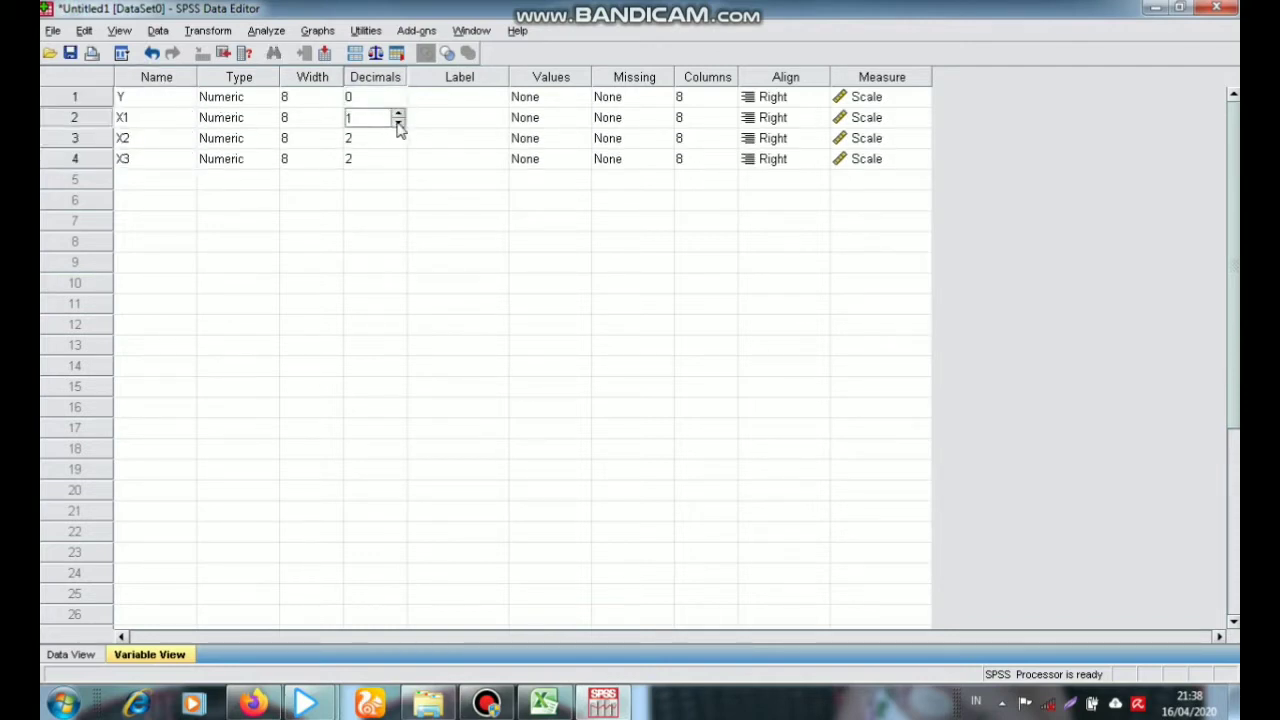
left_click(399, 126)
left_click(398, 141)
left_click(398, 145)
left_click(398, 145)
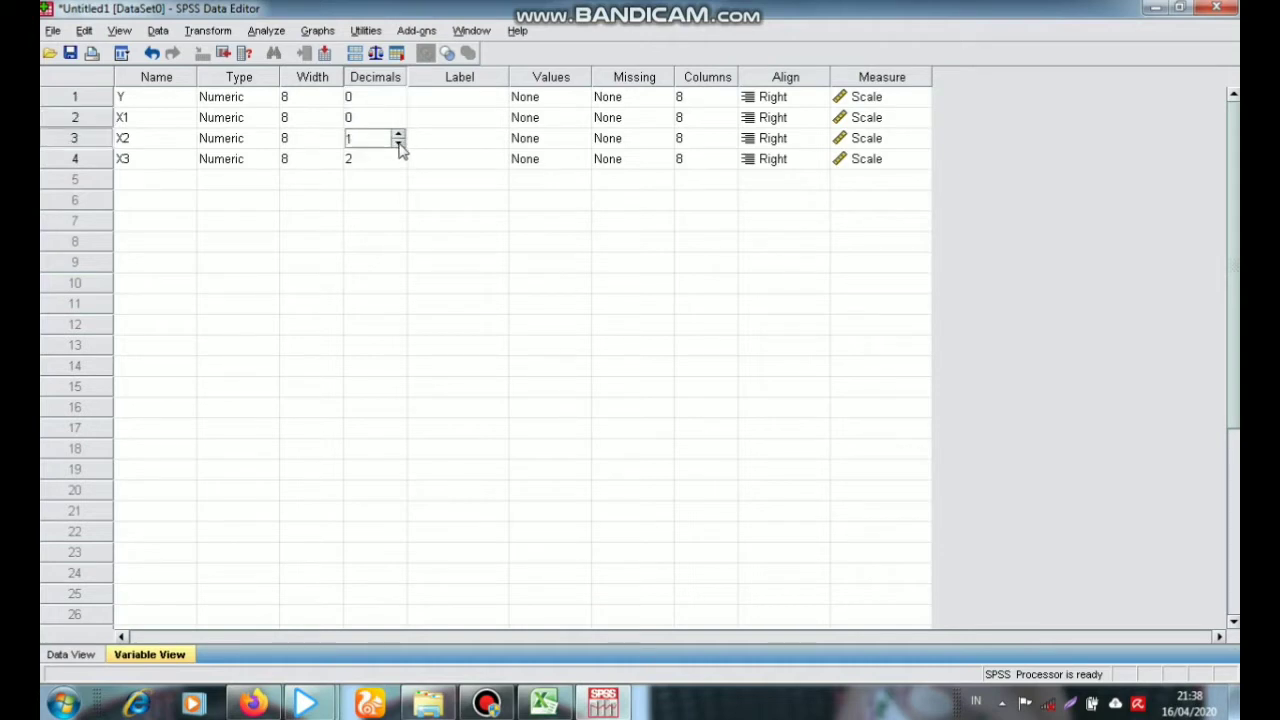
left_click(398, 145)
left_click(397, 165)
left_click(397, 165)
left_click(397, 165)
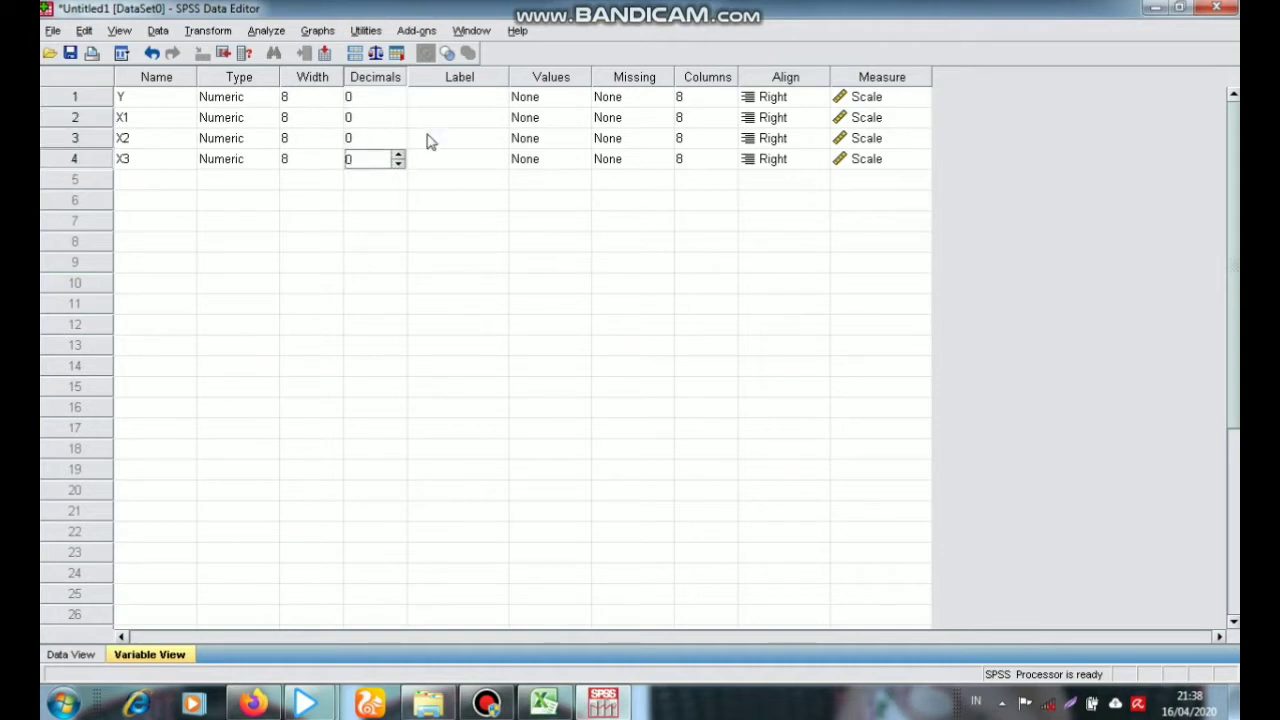
Step: Label variable Y as JENIS PUPUK and add the value label 1 = PUPUK A to it
left_click(458, 100)
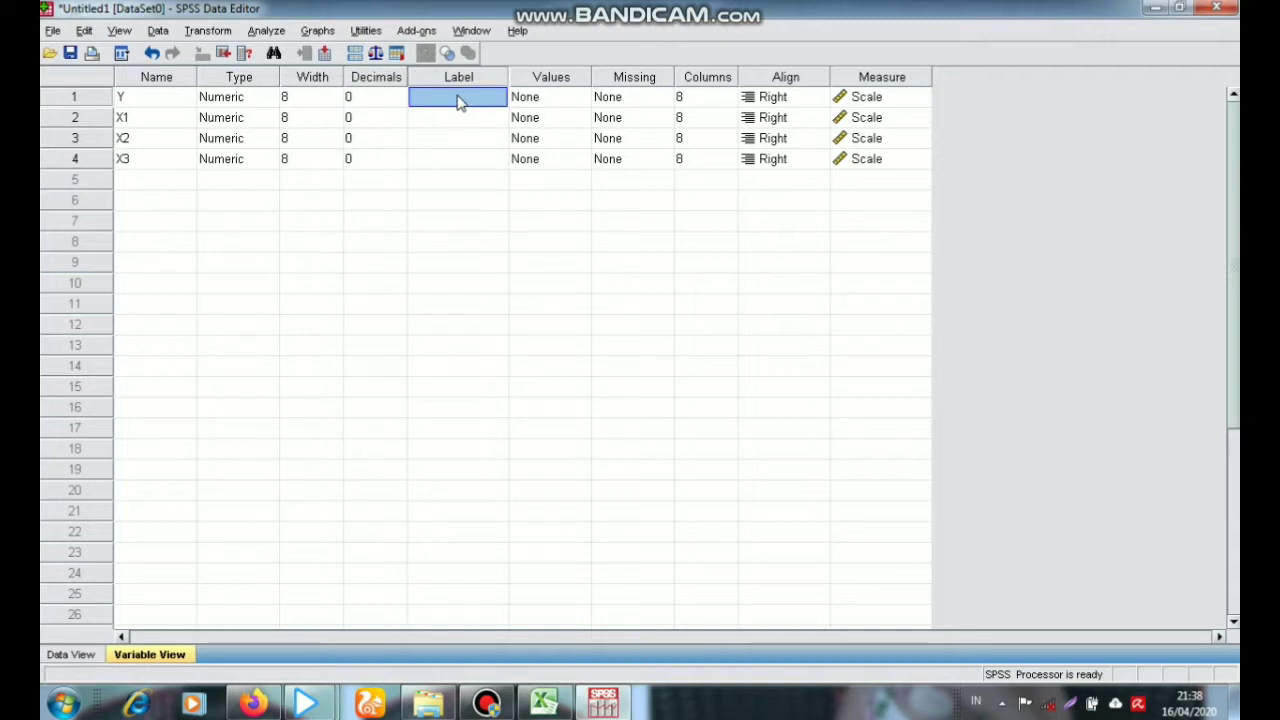
type("JENIS PUPUK")
left_click(550, 98)
left_click(579, 97)
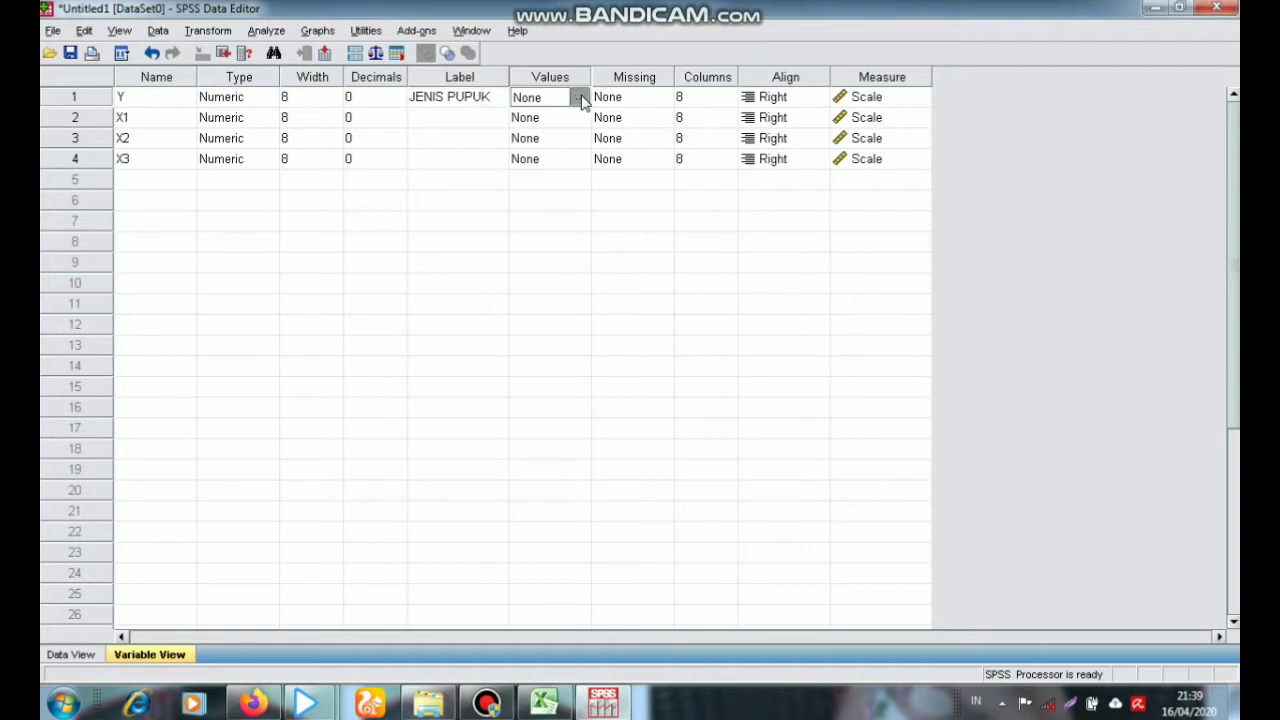
type("1")
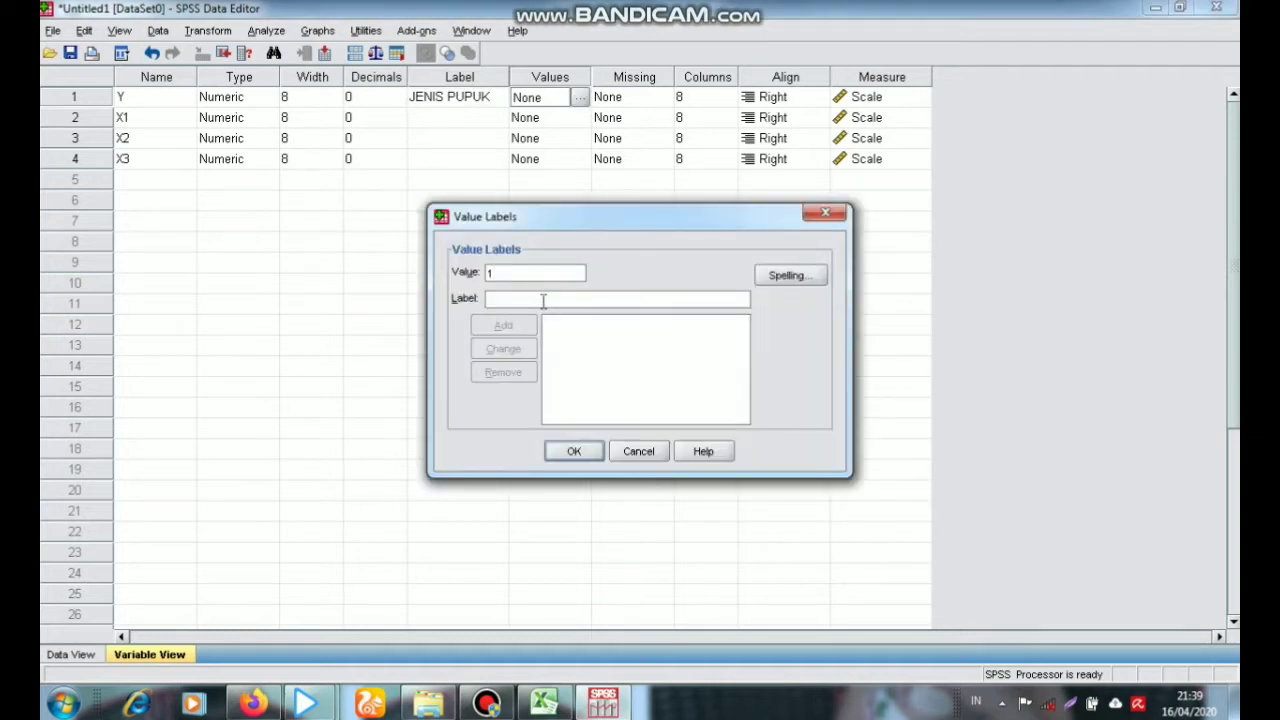
type(" = \"P")
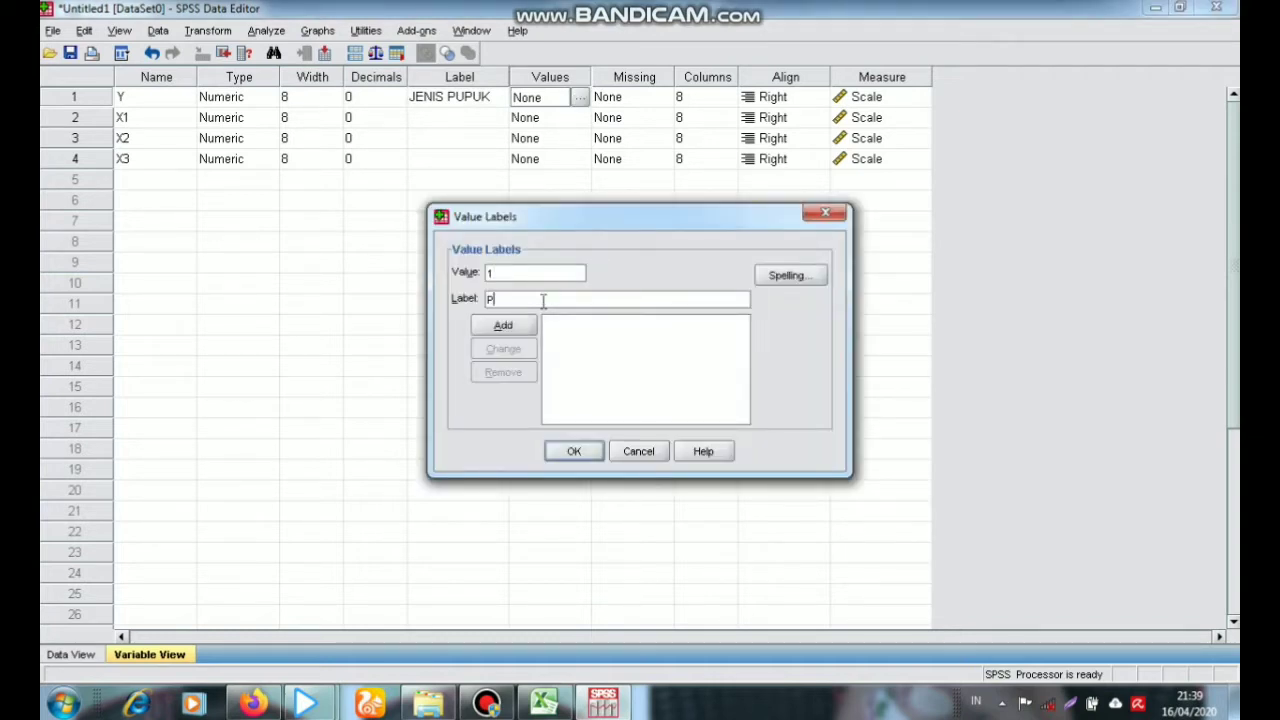
type("UPUK A")
left_click(527, 325)
Step: Add the value labels 2 = PUPUK B and 3 = PUPUK C to Y and confirm the value labels
type("2")
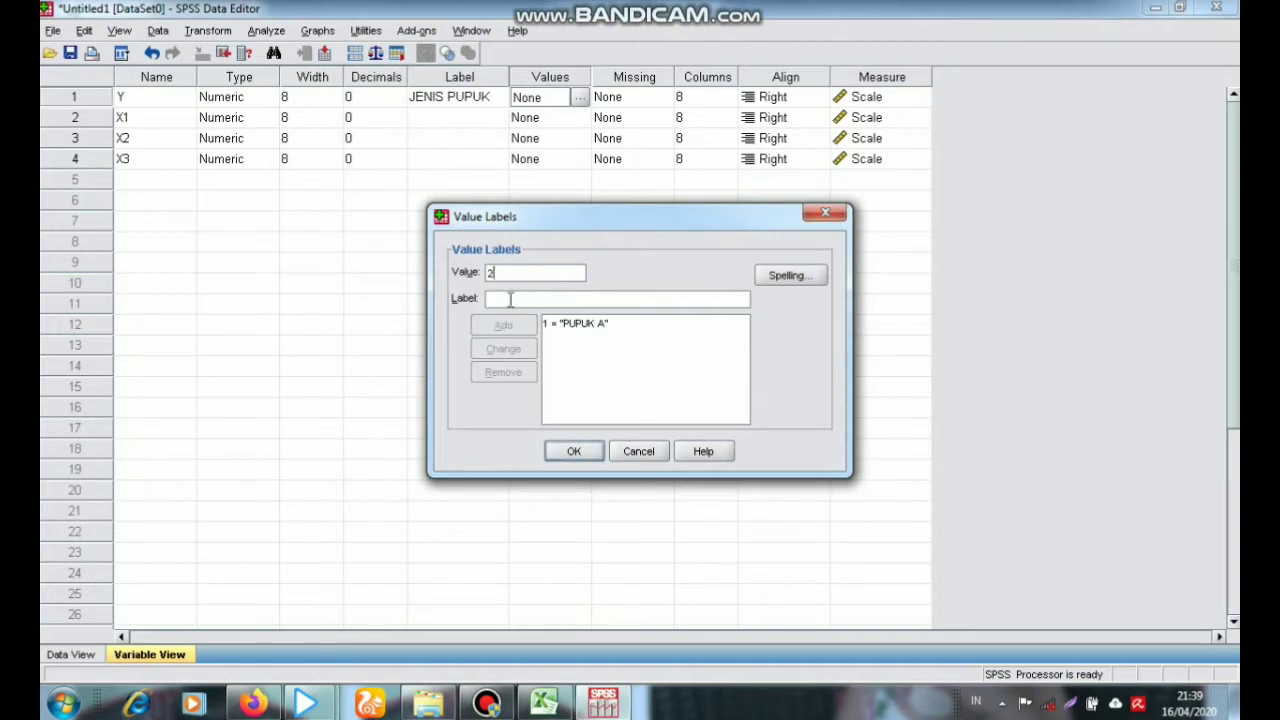
type(" = \"PUPUK ")
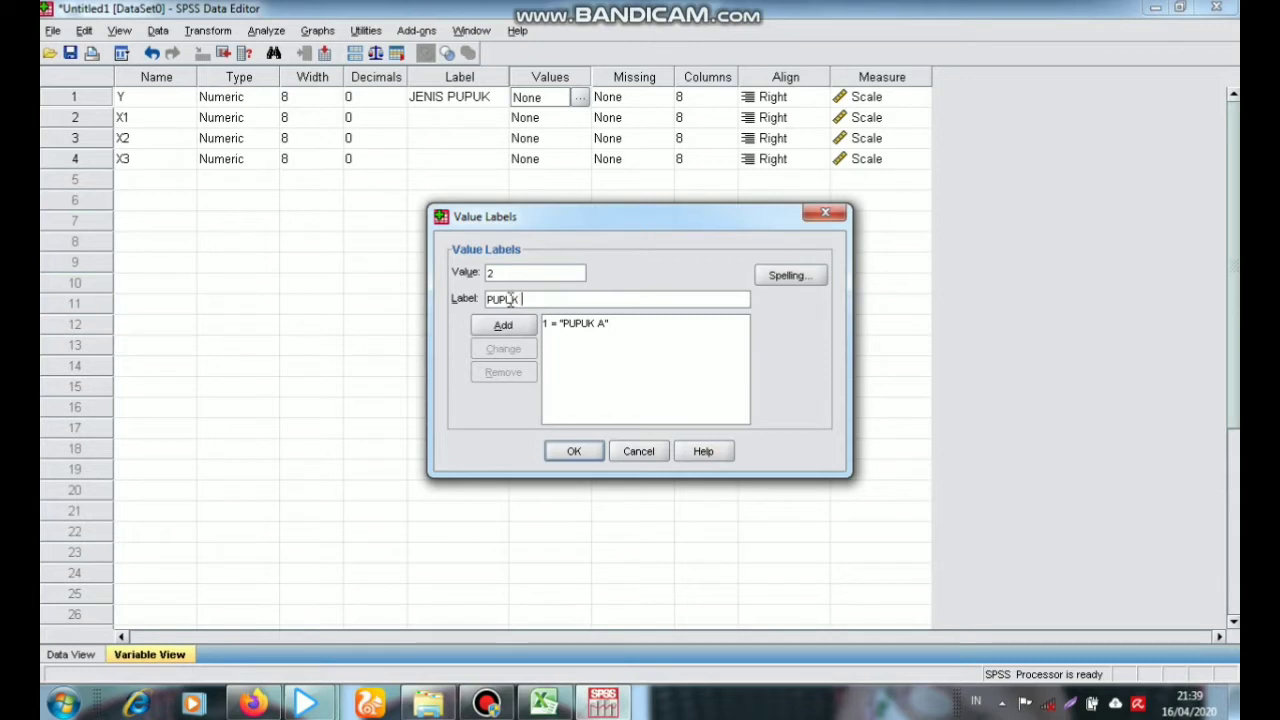
type("B")
left_click(506, 327)
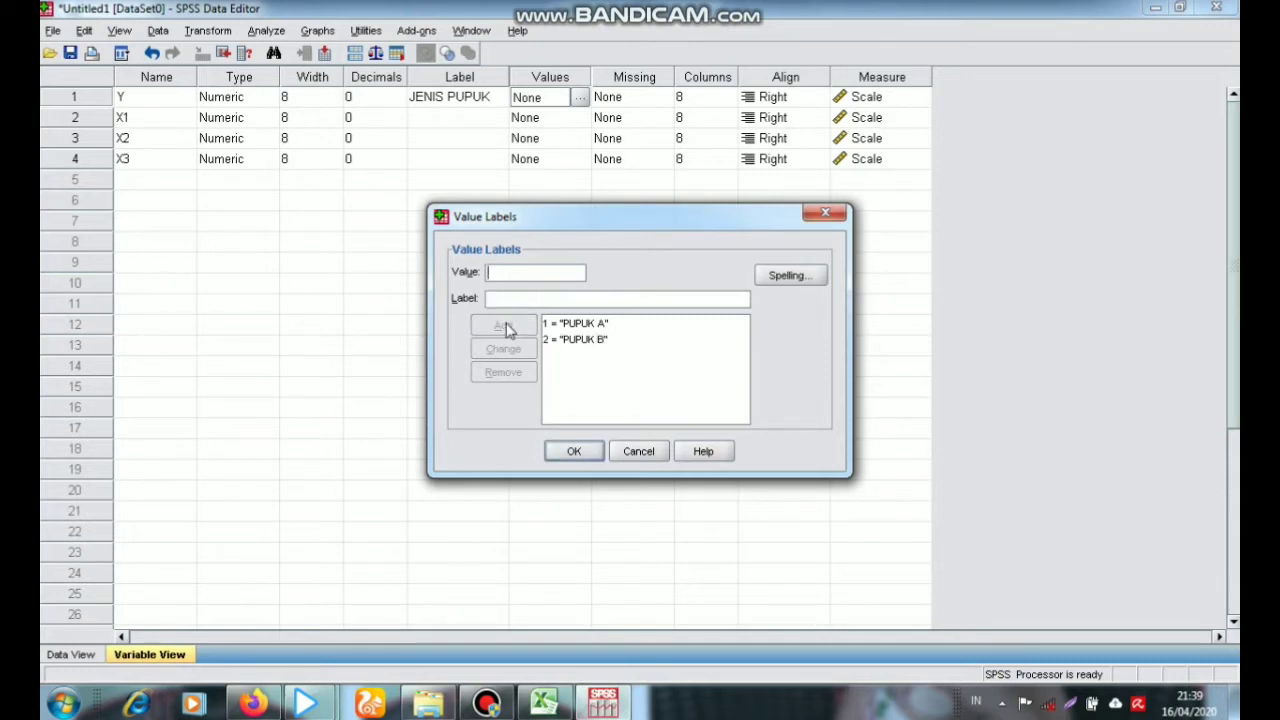
type("3")
type("PUPUK C")
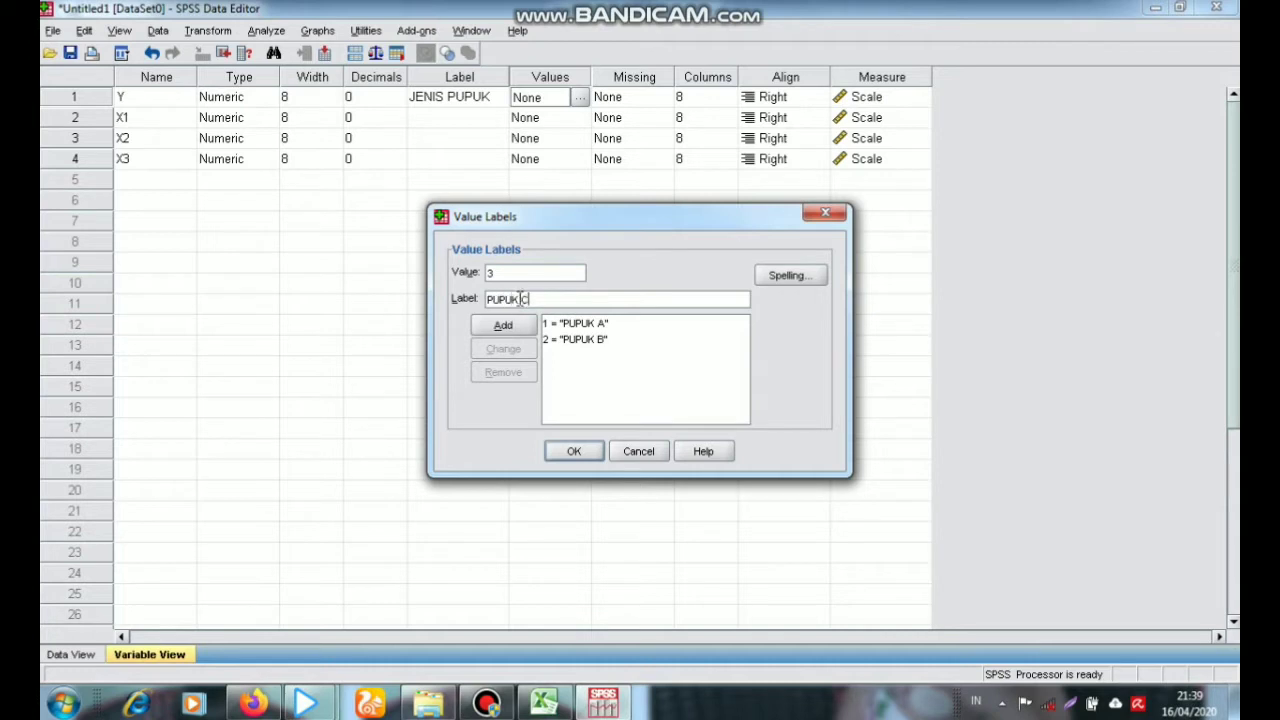
left_click(506, 325)
left_click(572, 450)
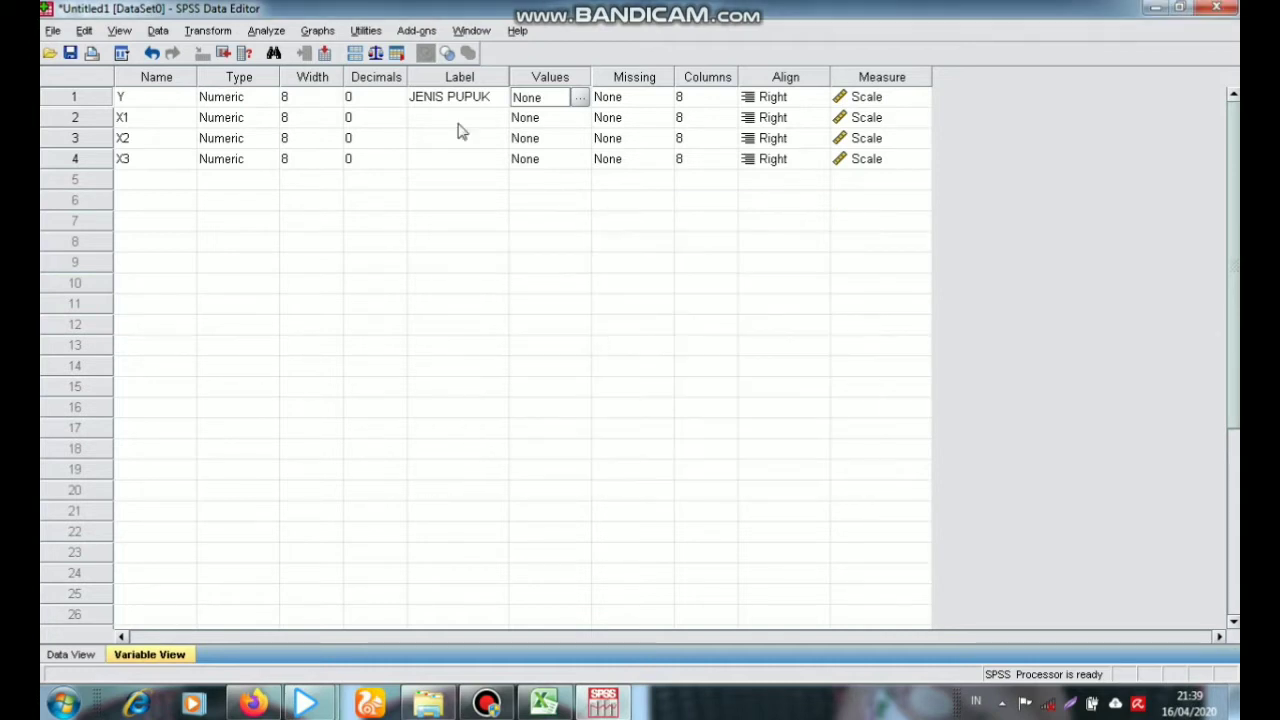
Step: Label variable X1 as JAGUNG, X2 as PADI and X3 as KACANG HIJAU
left_click(443, 117)
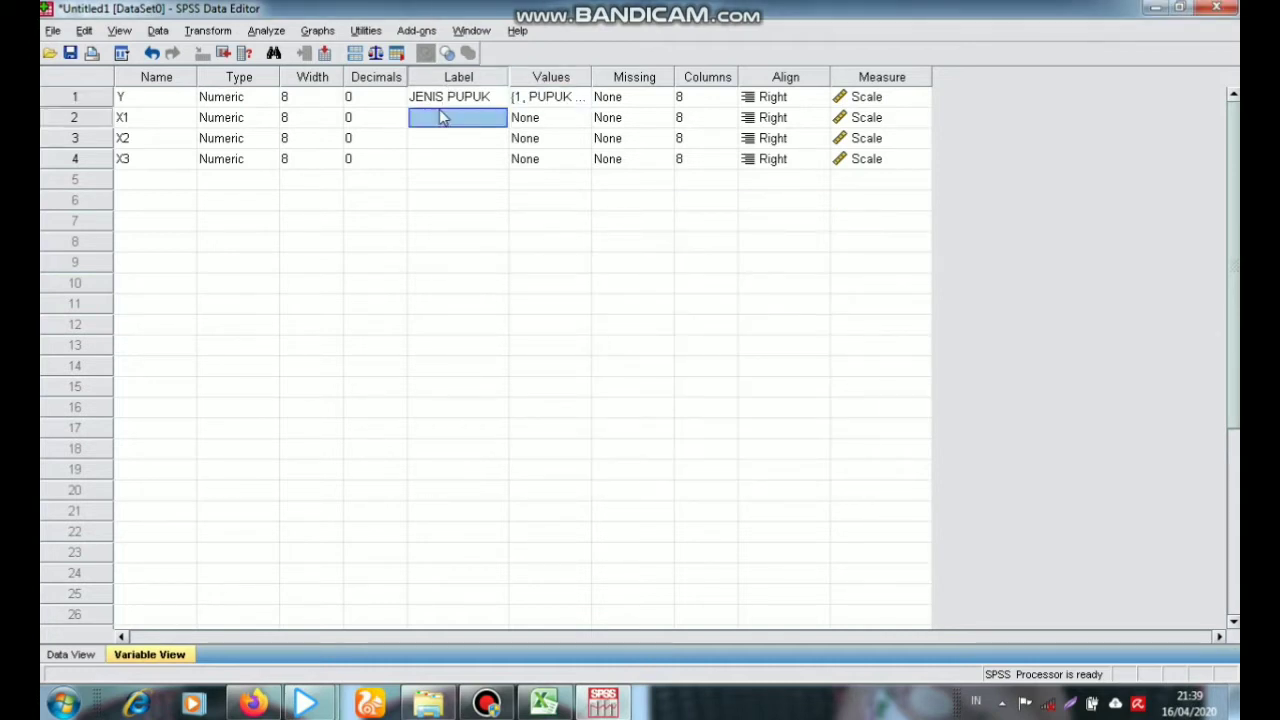
type("JAGUNG")
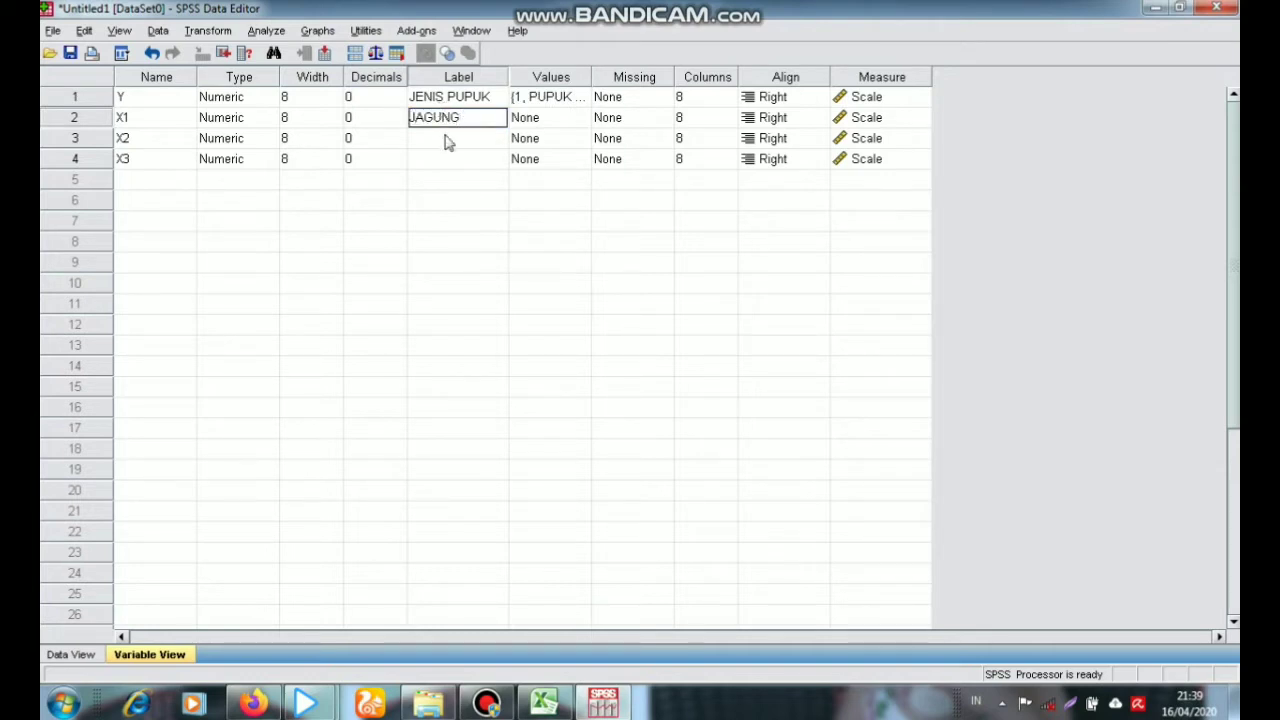
left_click(446, 137)
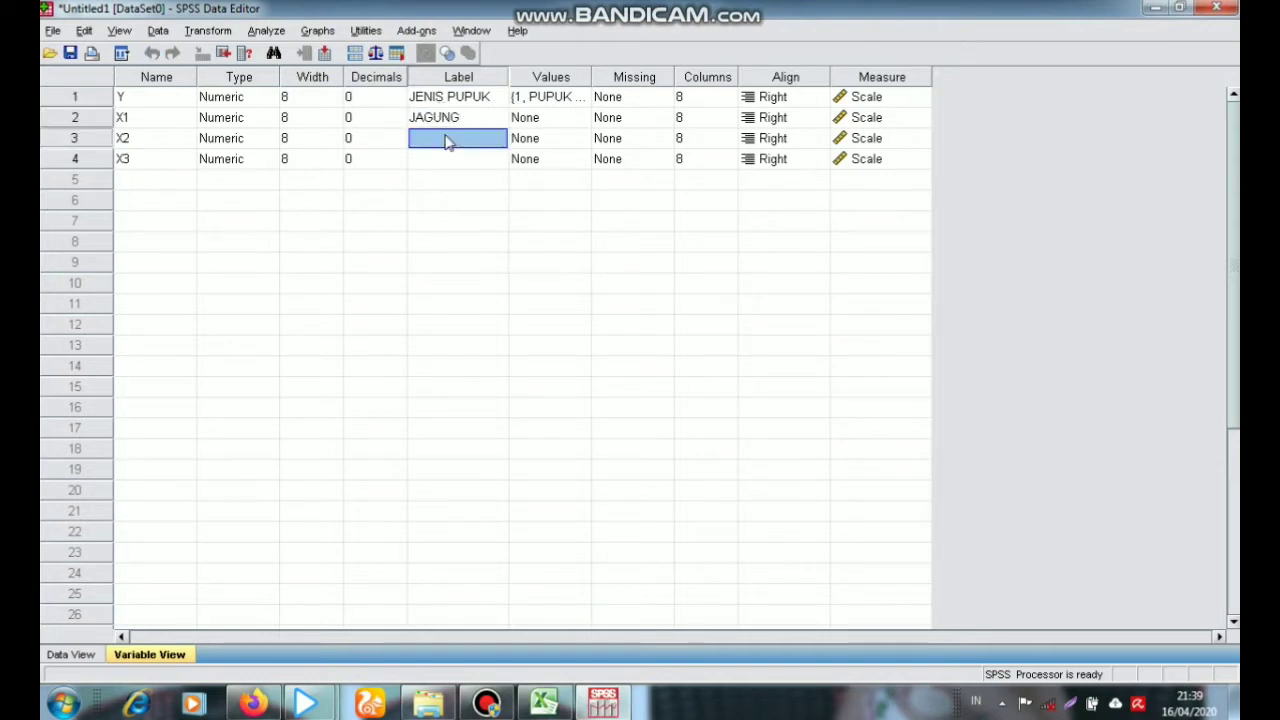
type("PADI")
left_click(448, 159)
type("KACANG HIJAU")
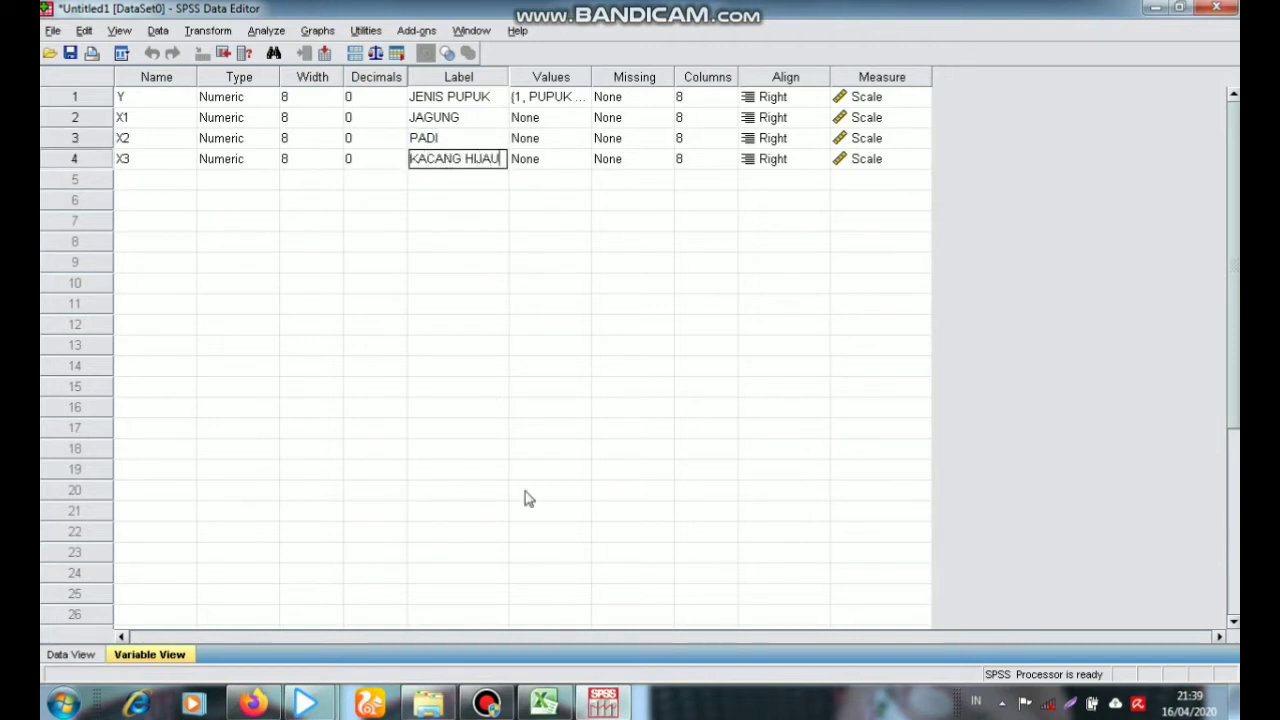
Step: Copy the data range B2:E25 from the Excel sheet into the SPSS data grid, starting at row 1 of Y
left_click(545, 704)
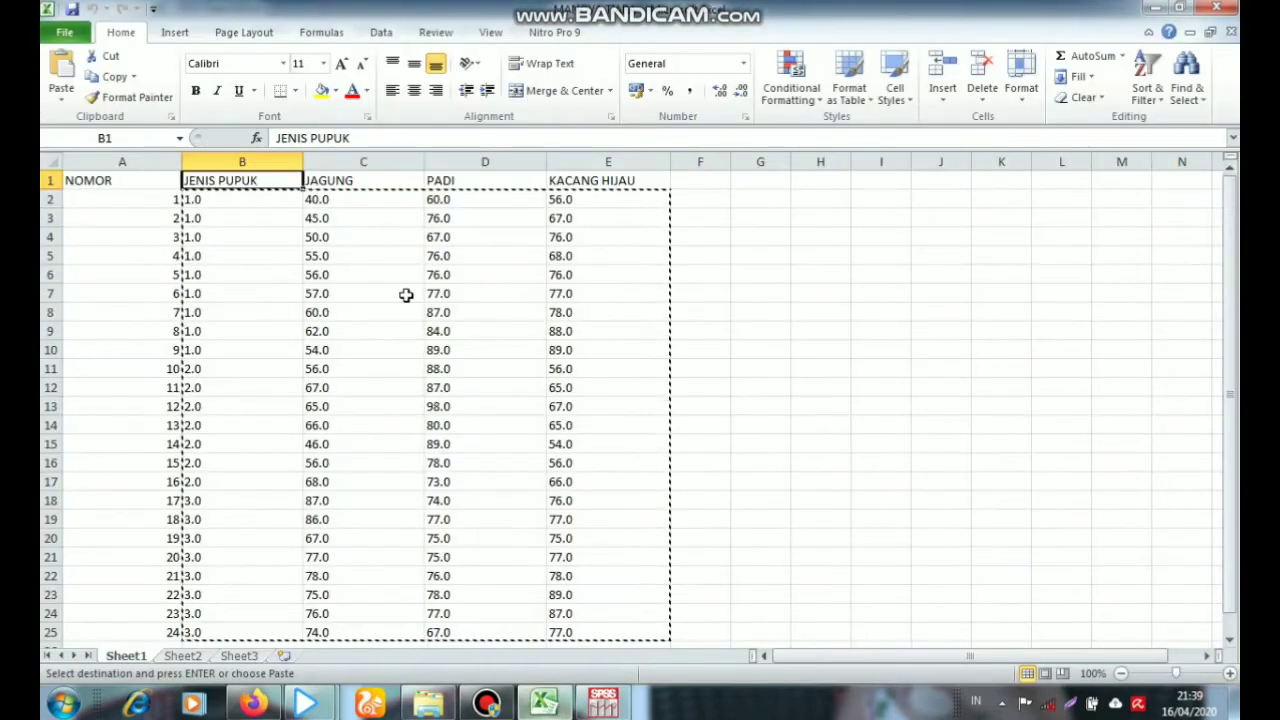
left_click_drag(263, 196, 586, 607)
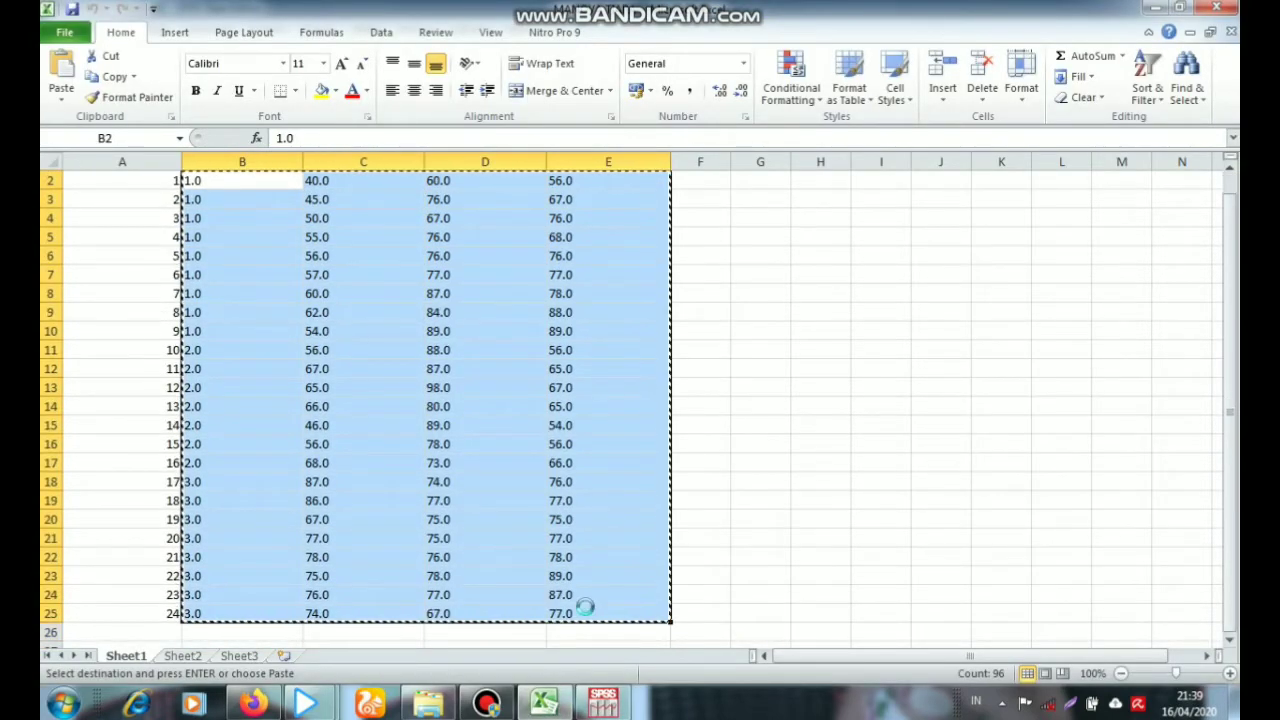
key("alt+Tab")
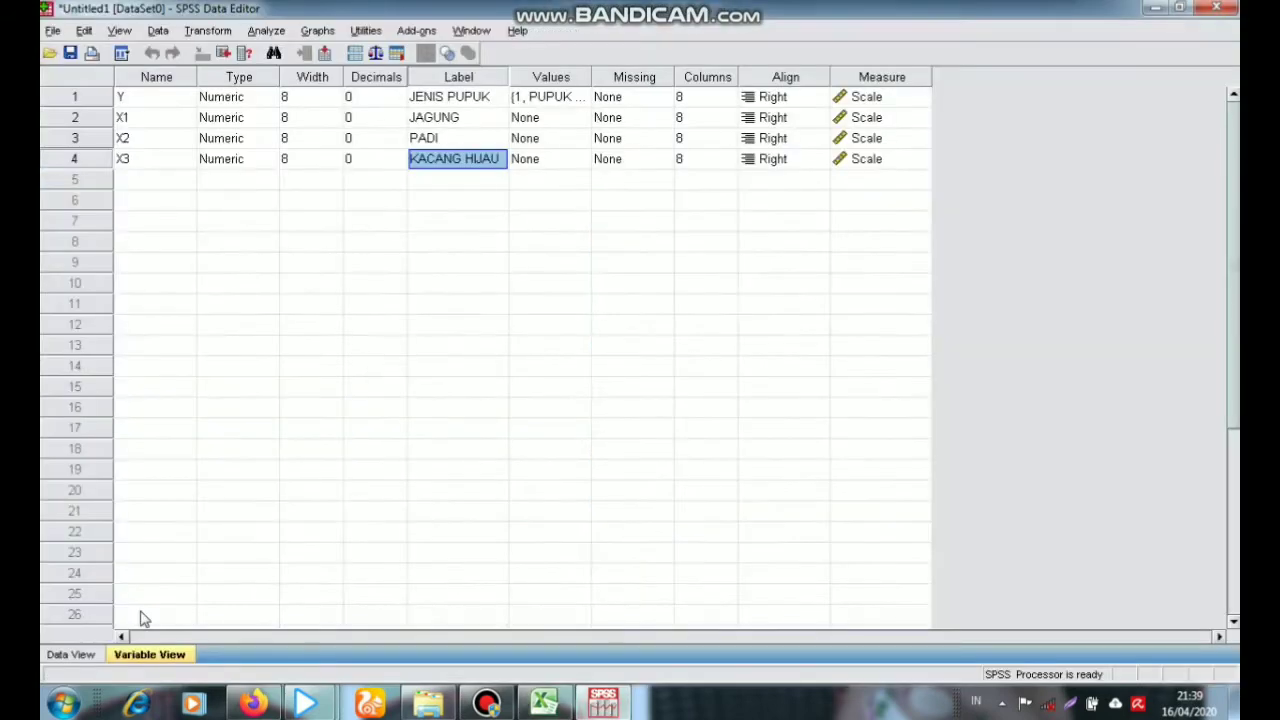
left_click(97, 656)
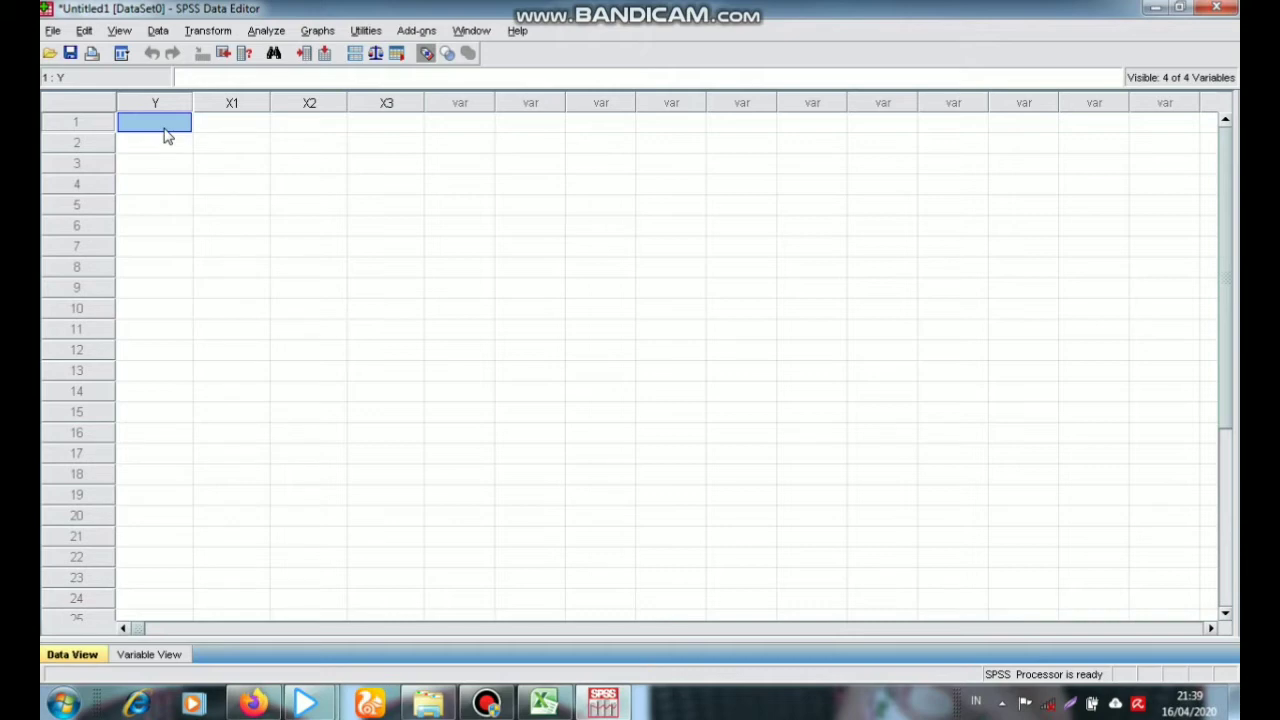
key("ctrl+v")
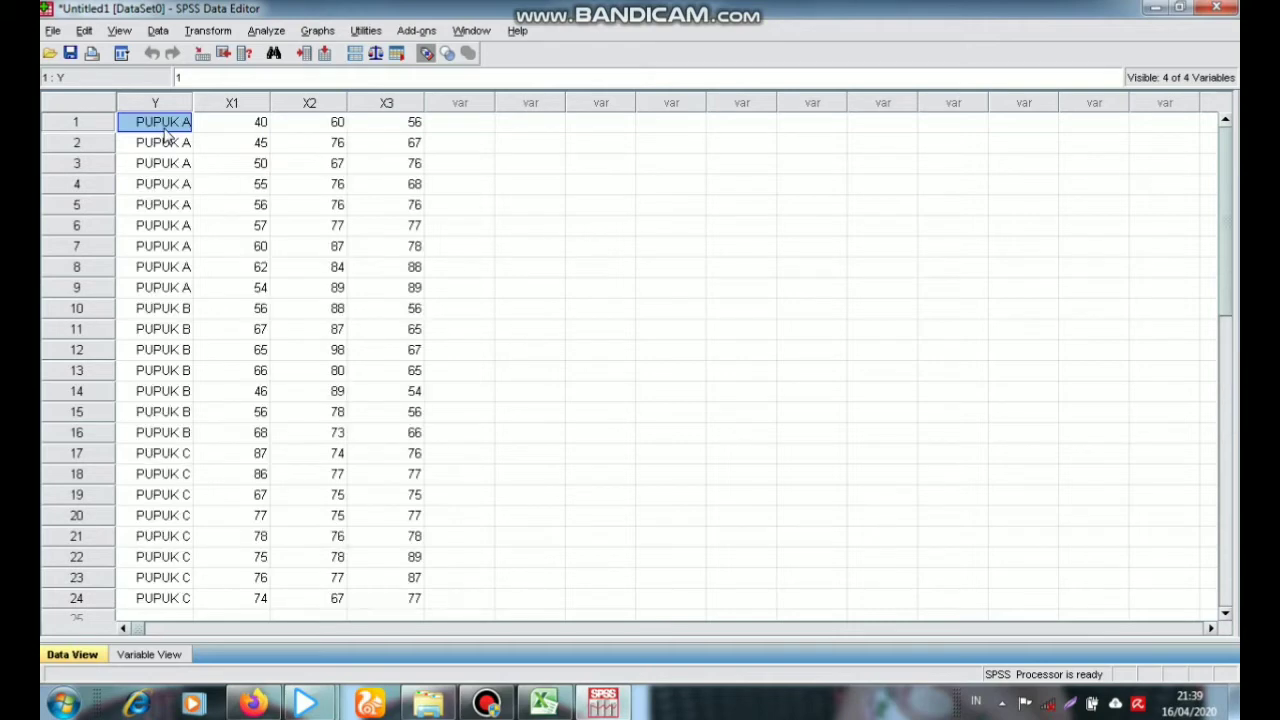
Step: Set up a Multivariate general linear model with JAGUNG, PADI and KACANG HIJAU as dependent variables and JENIS PUPUK as fixed factor
left_click(275, 35)
mouse_move(322, 142)
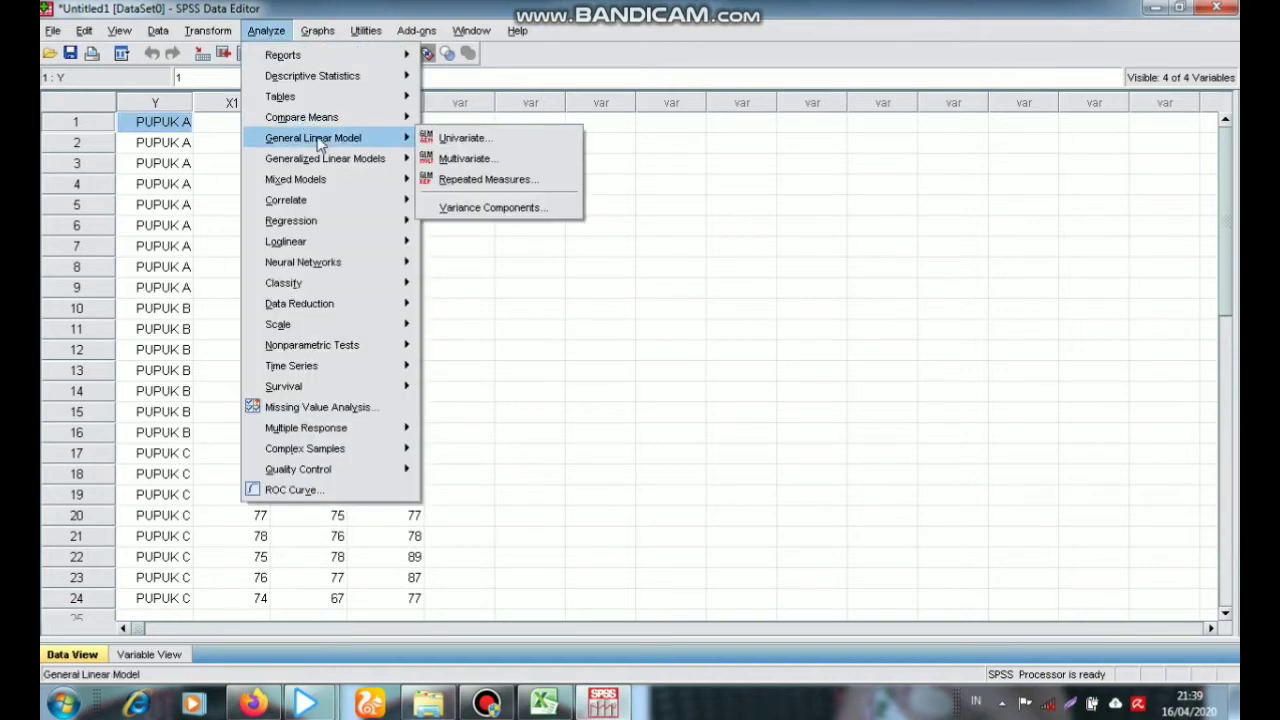
left_click(453, 162)
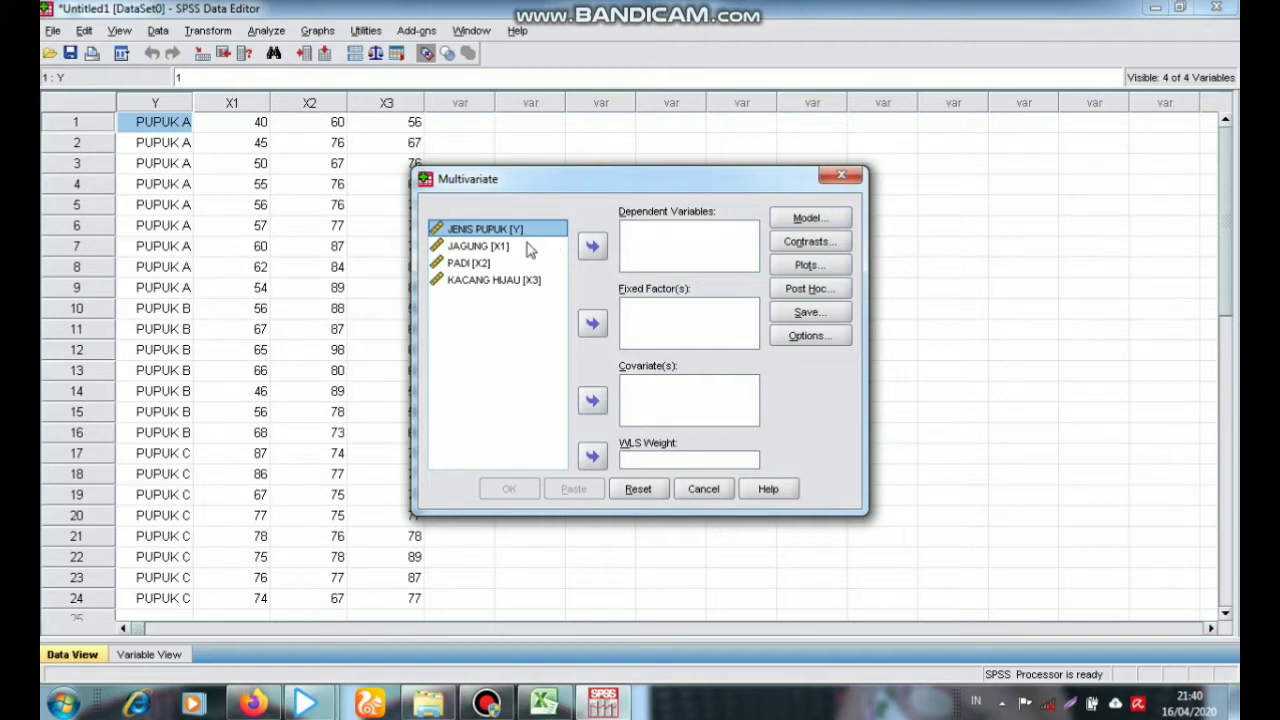
left_click(508, 255)
key("shift+Down")
key("shift+Down")
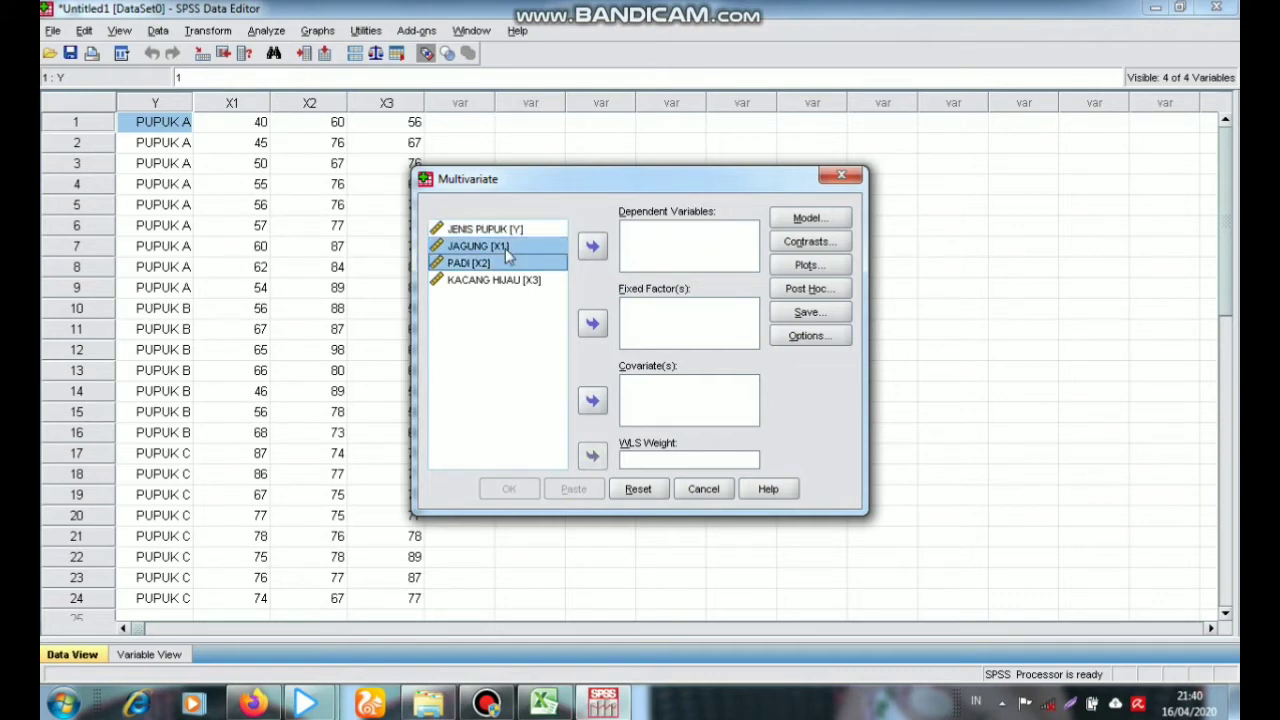
left_click(592, 248)
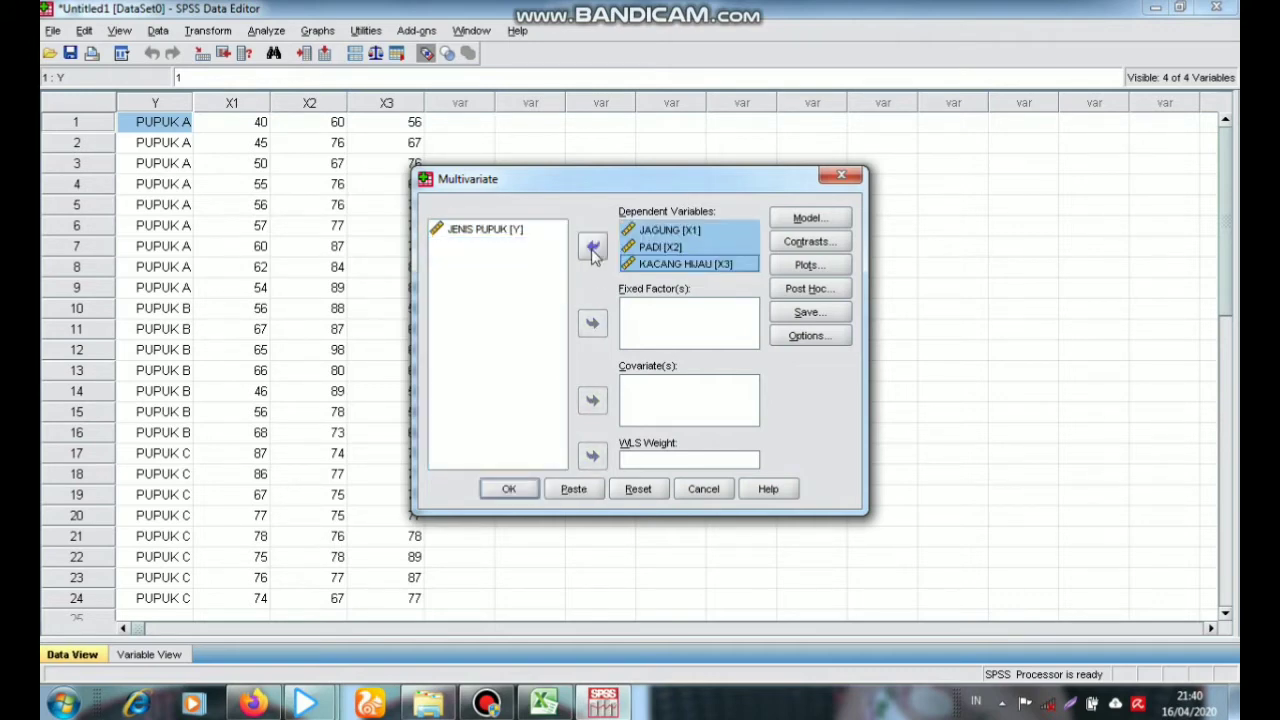
left_click(513, 235)
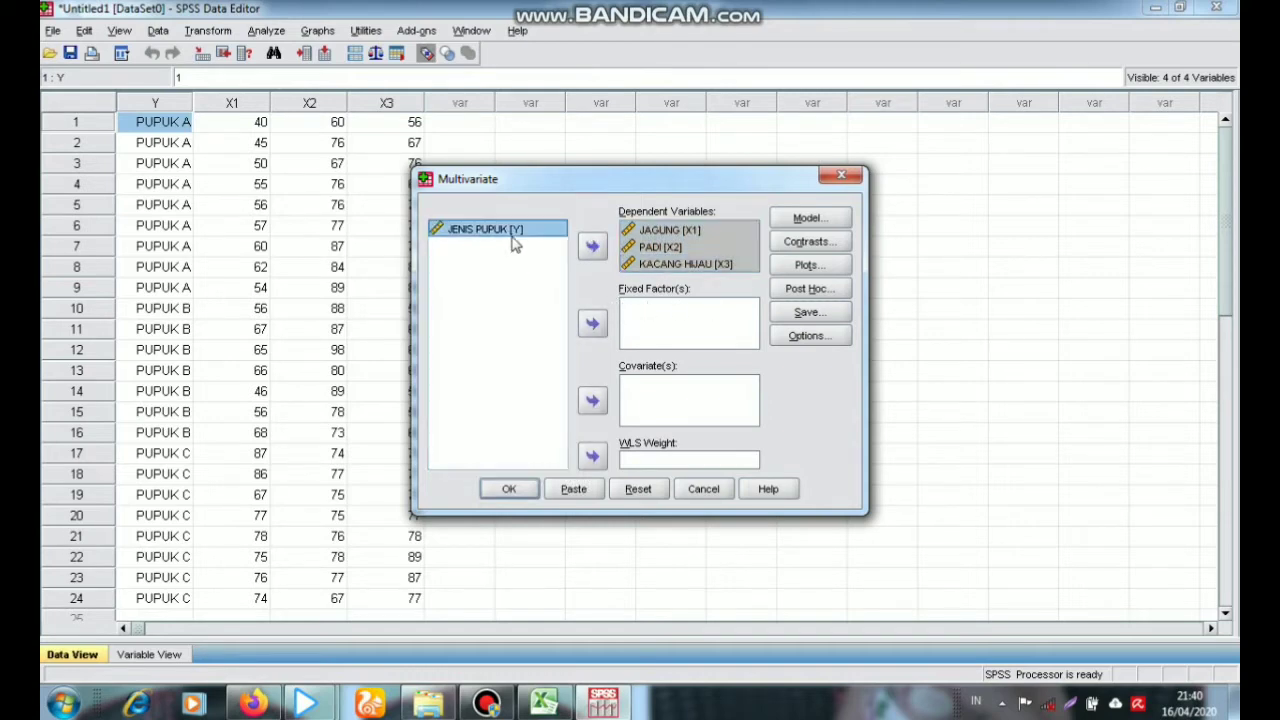
left_click(592, 324)
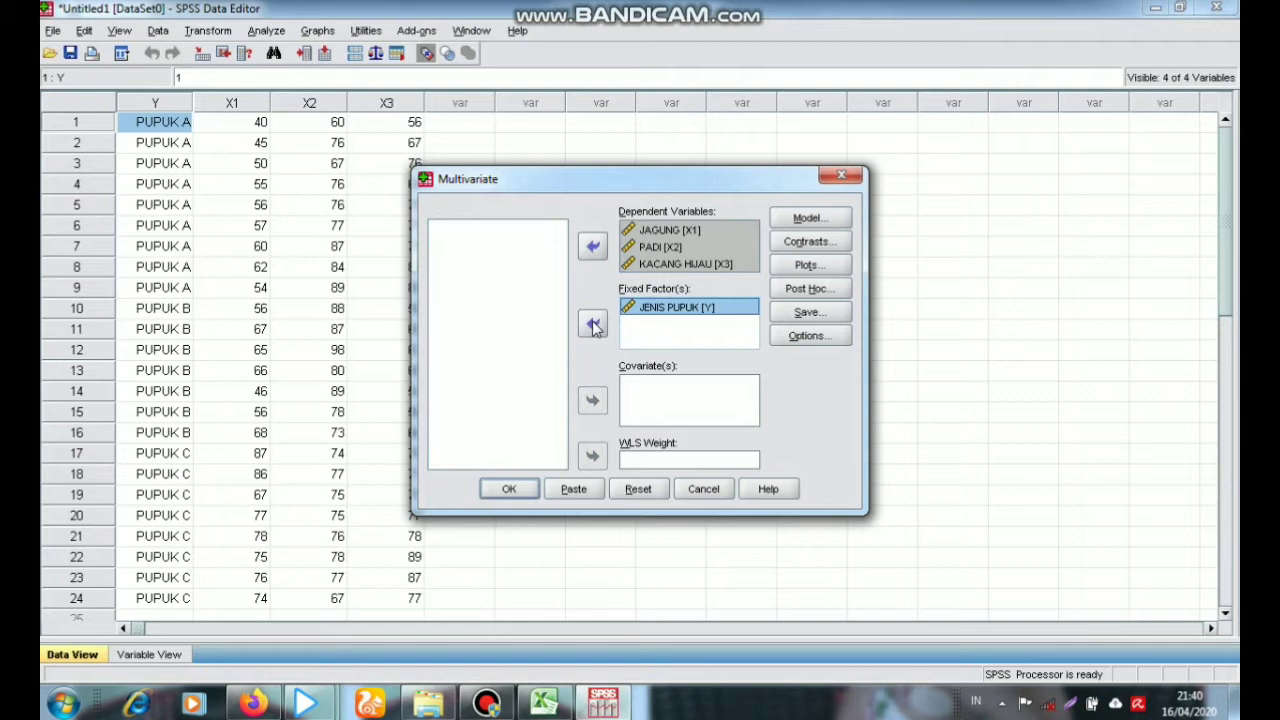
Step: Specify a custom model containing the term Y, with the build-term type set to Main effects
left_click(833, 226)
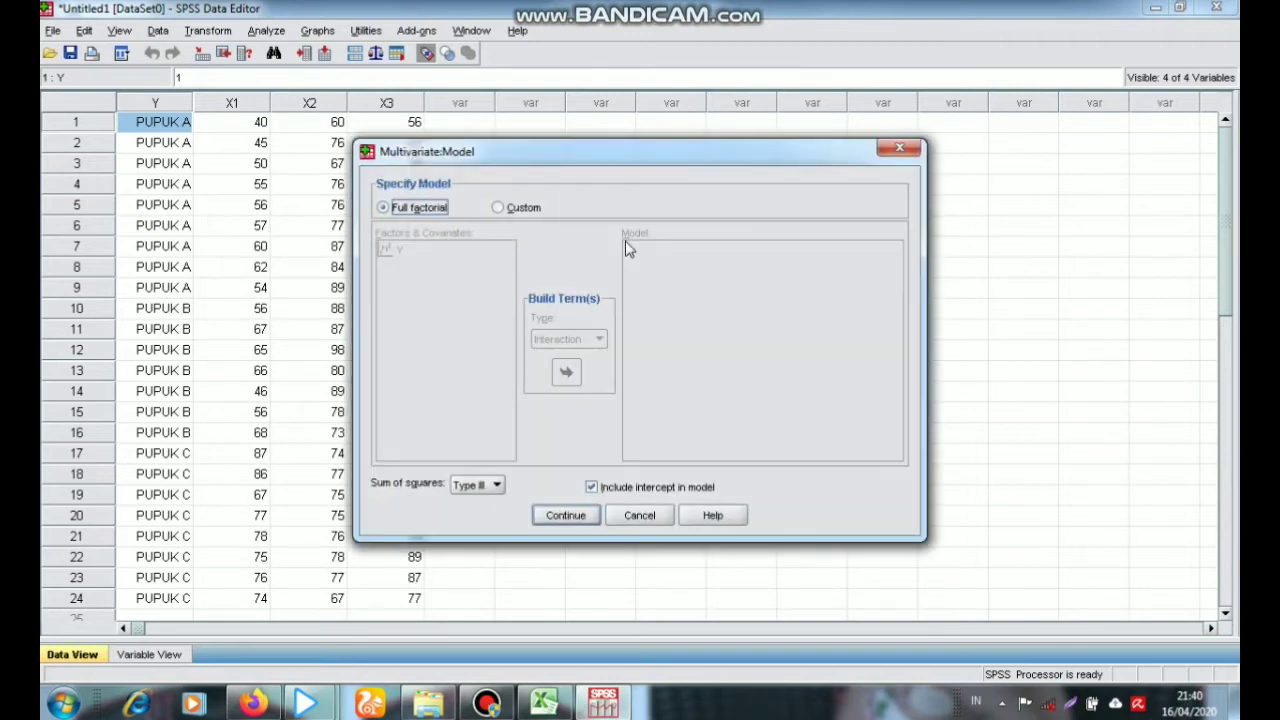
left_click(510, 214)
left_click(456, 258)
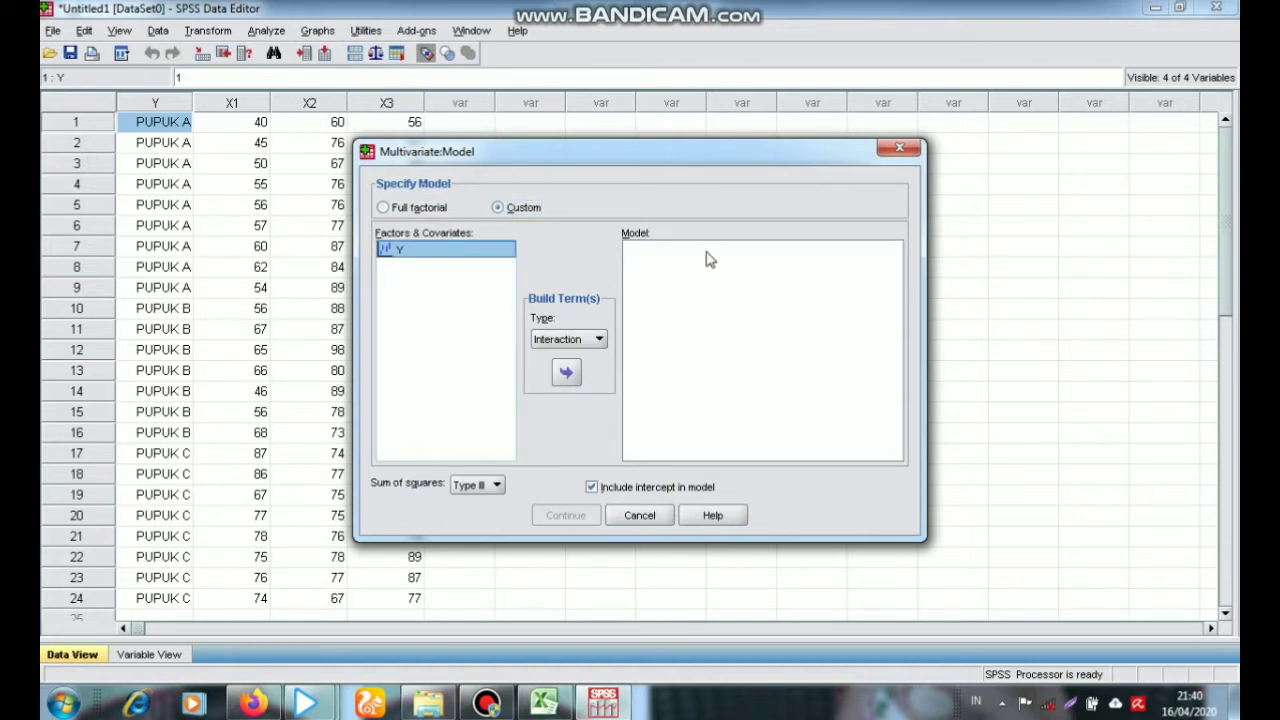
left_click(568, 374)
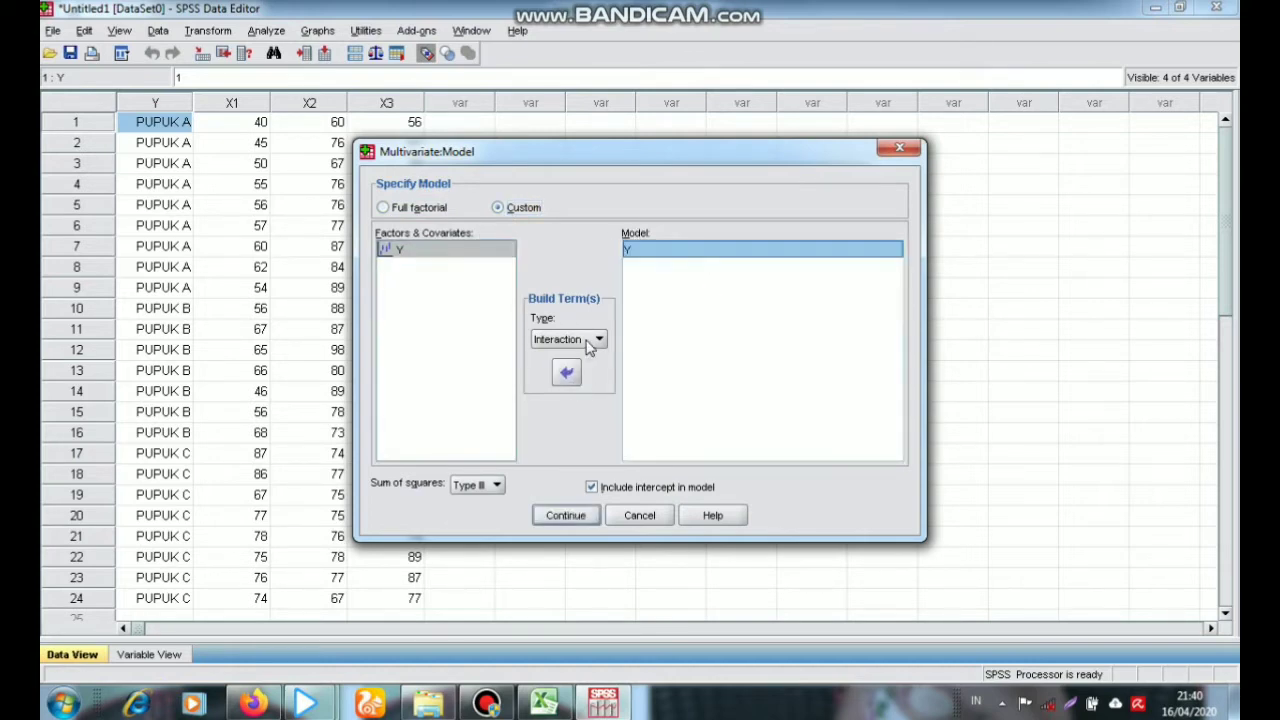
left_click(595, 339)
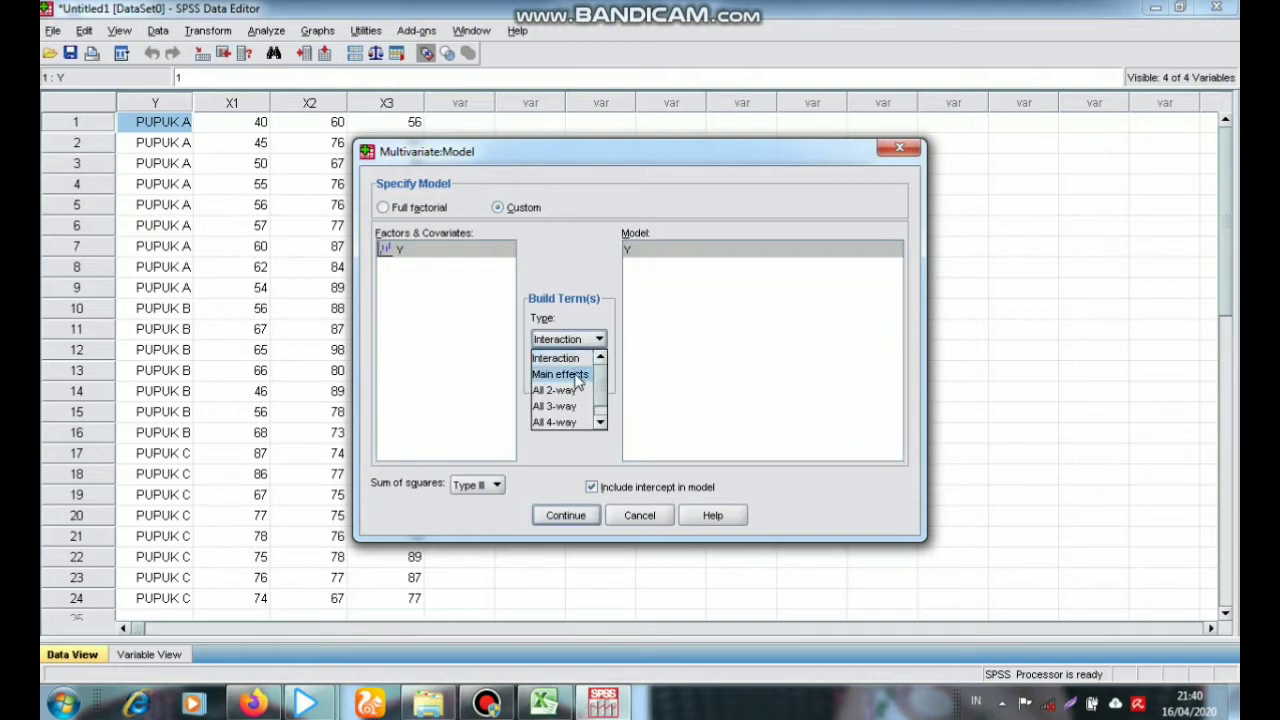
left_click(562, 374)
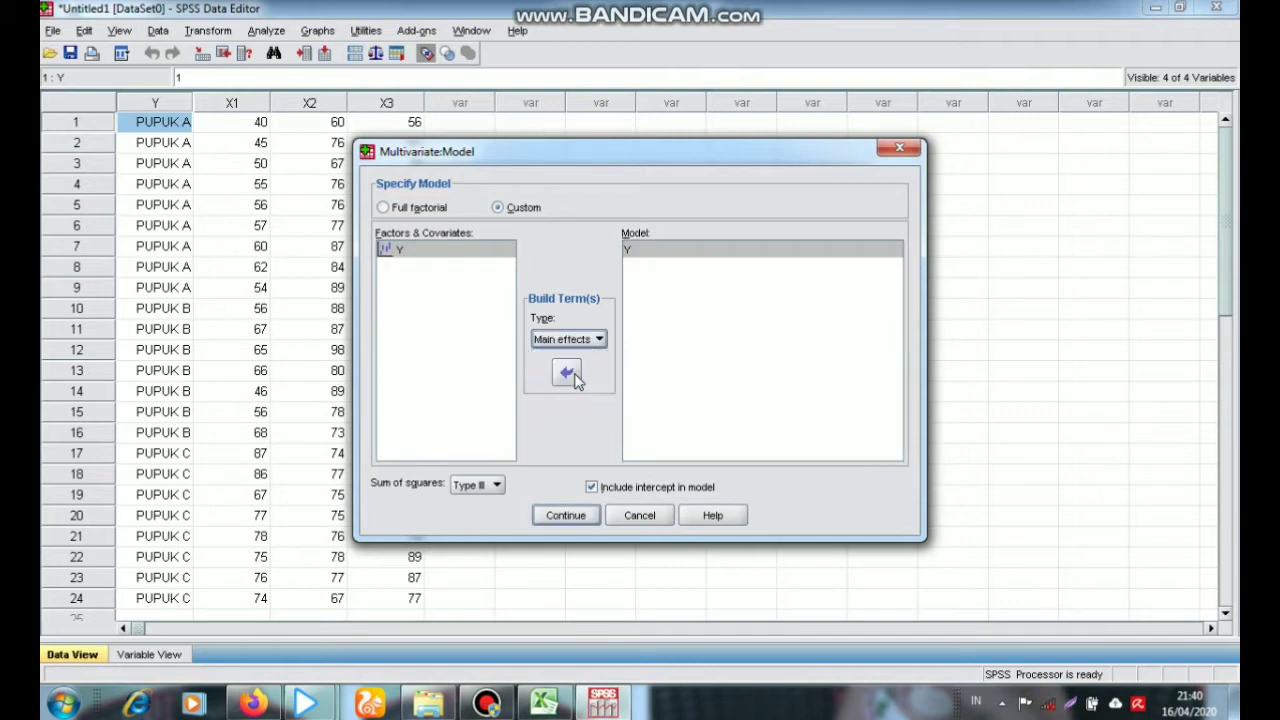
left_click(566, 514)
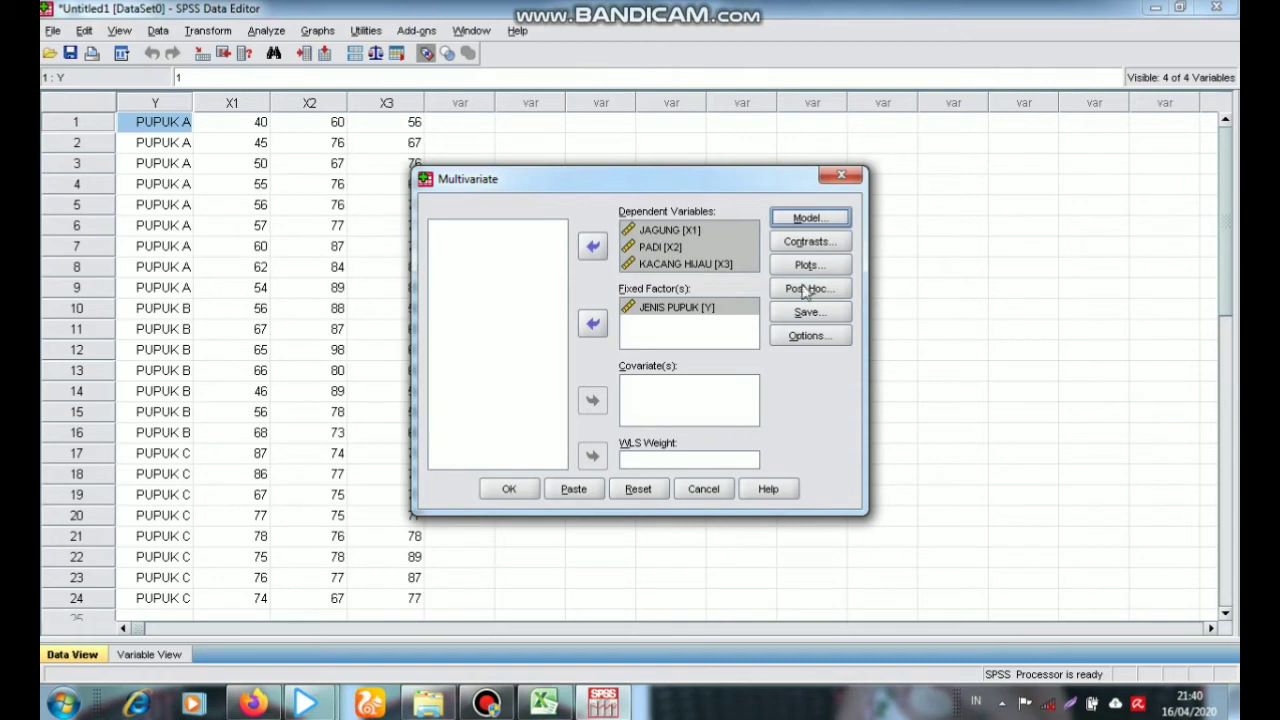
Step: Request Bonferroni post hoc multiple comparisons for factor Y
left_click(808, 290)
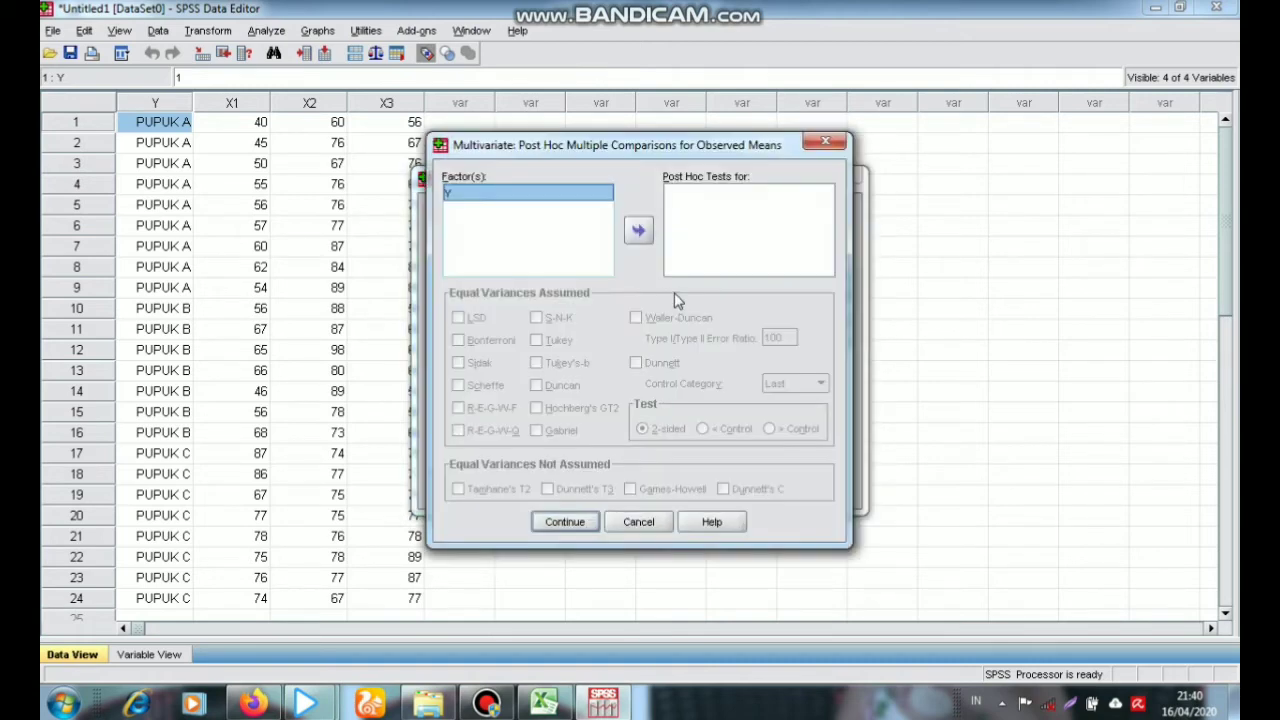
left_click(639, 233)
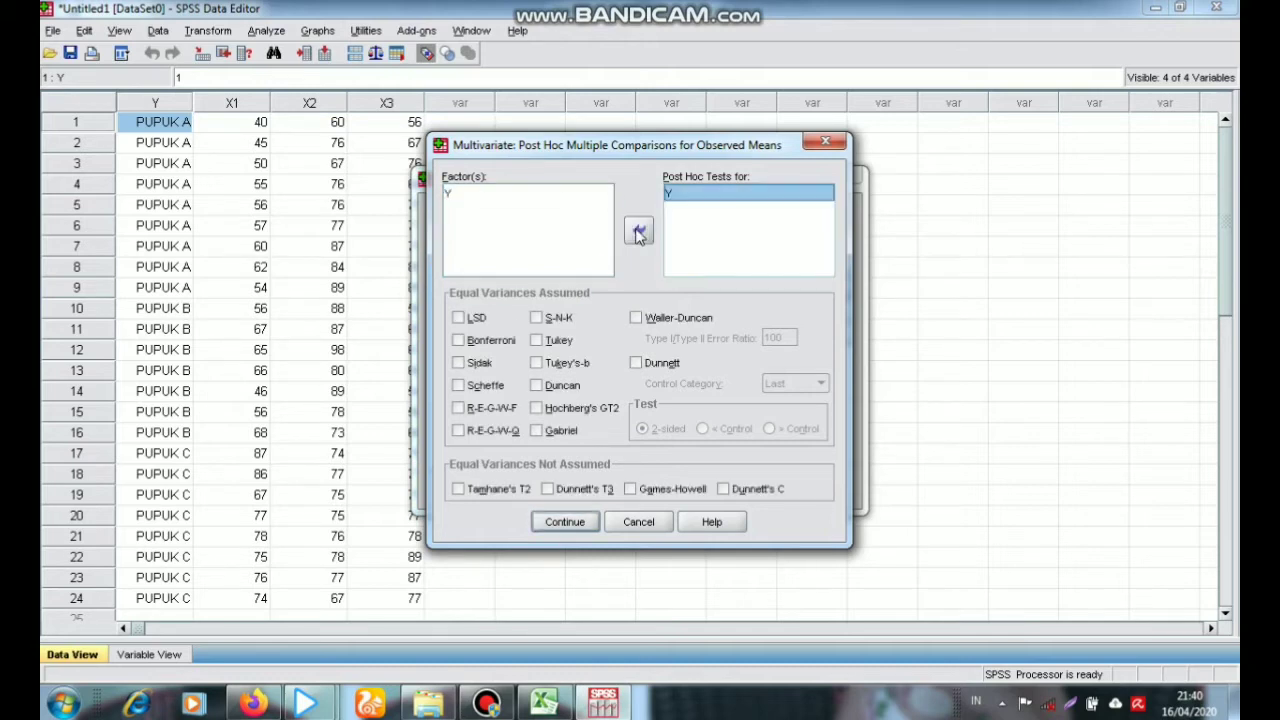
left_click(467, 342)
left_click(586, 527)
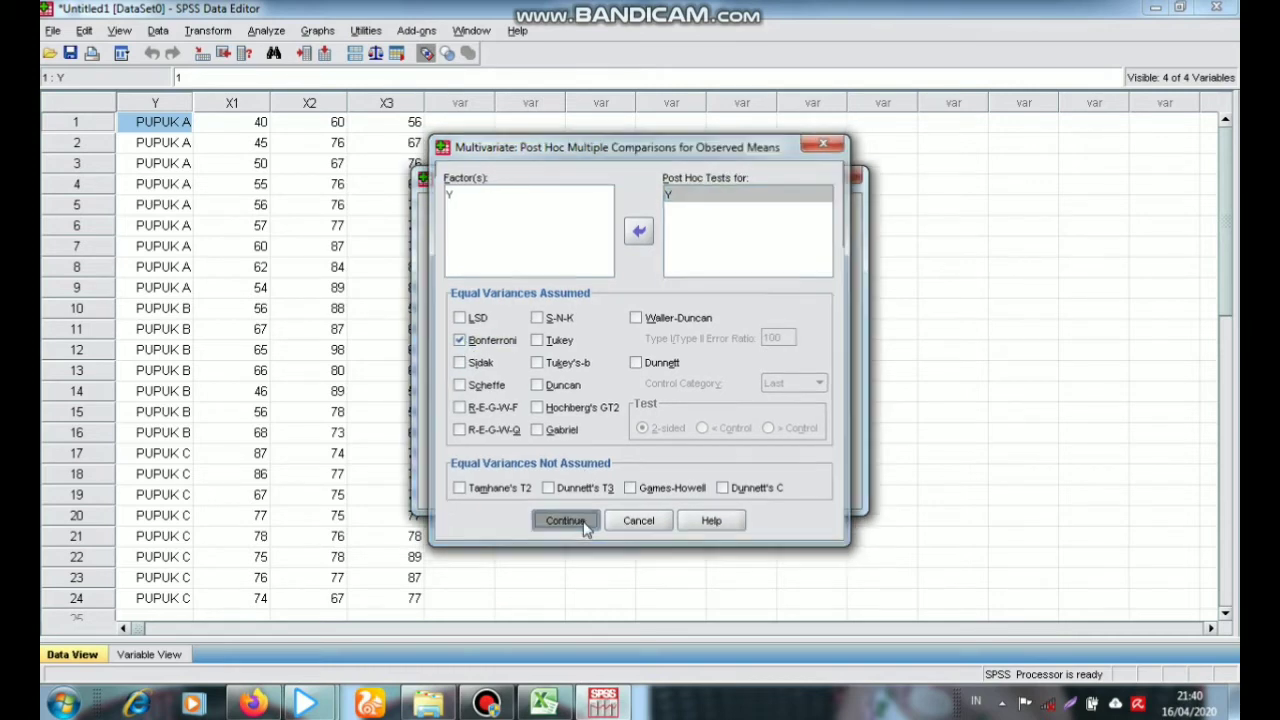
Step: Display marginal means for Y, enable descriptive statistics, observed power and homogeneity tests, and run the multivariate analysis
left_click(805, 340)
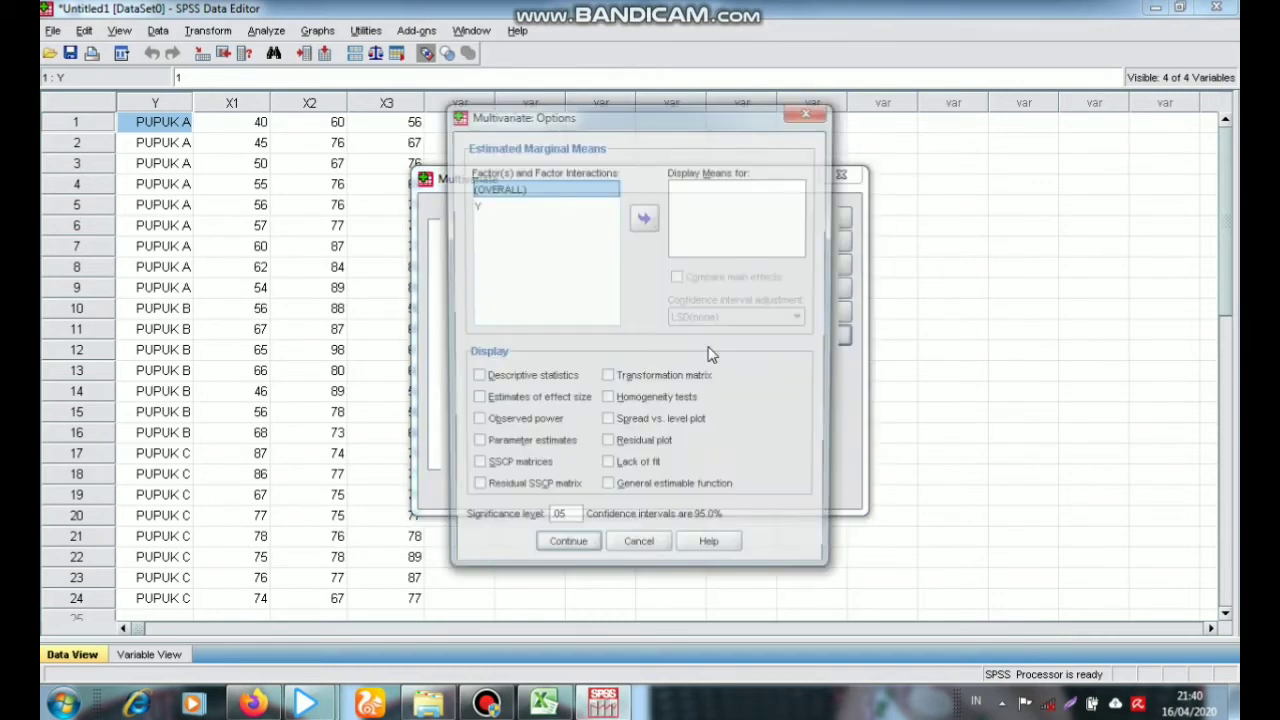
left_click(495, 204)
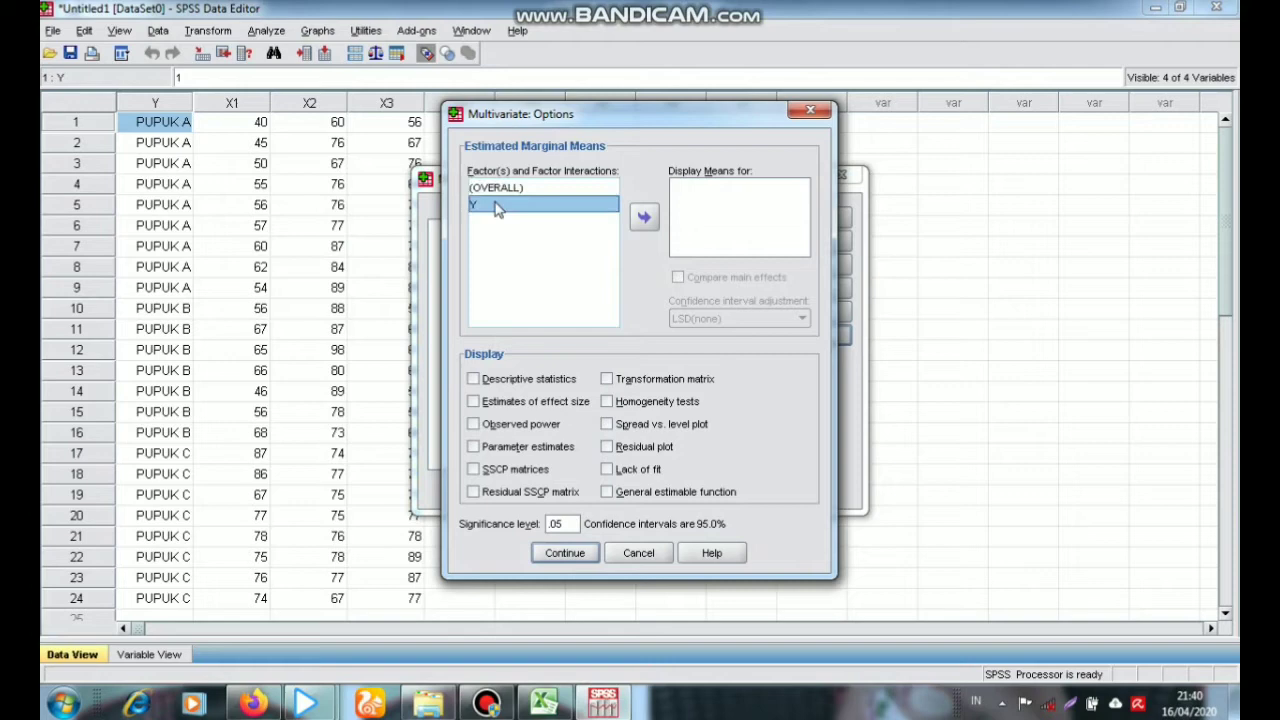
left_click(645, 220)
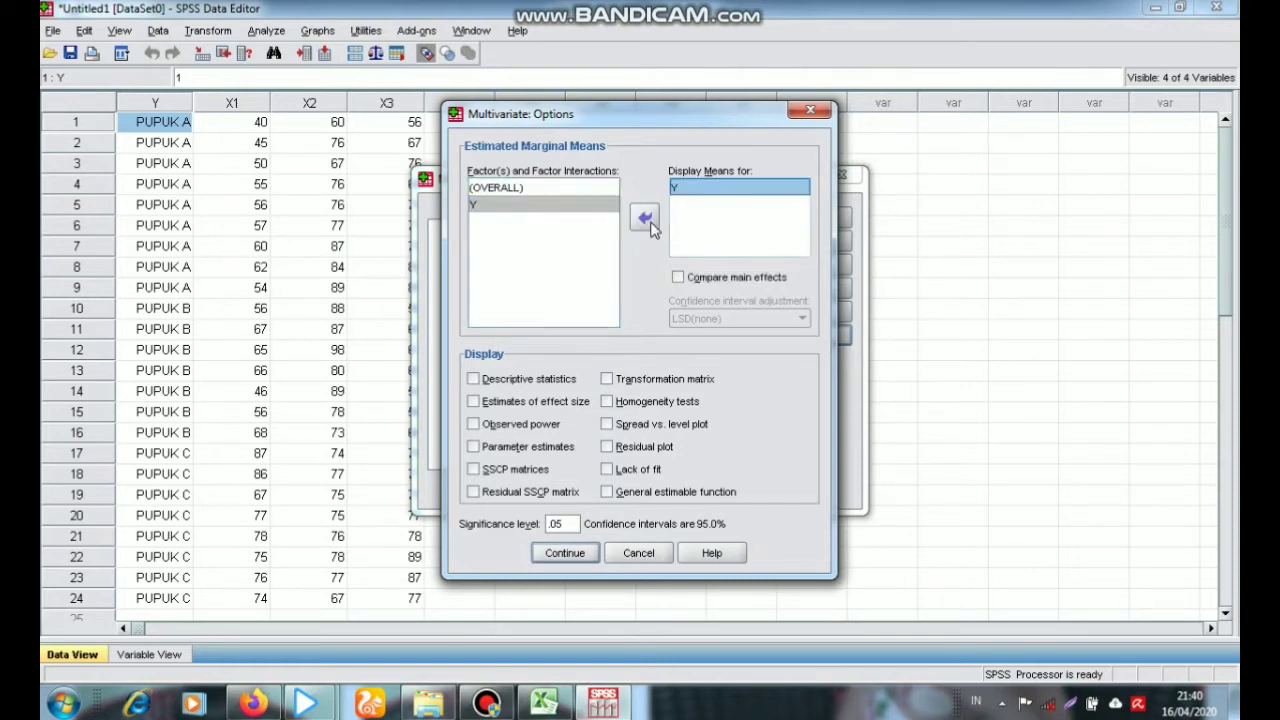
left_click(474, 380)
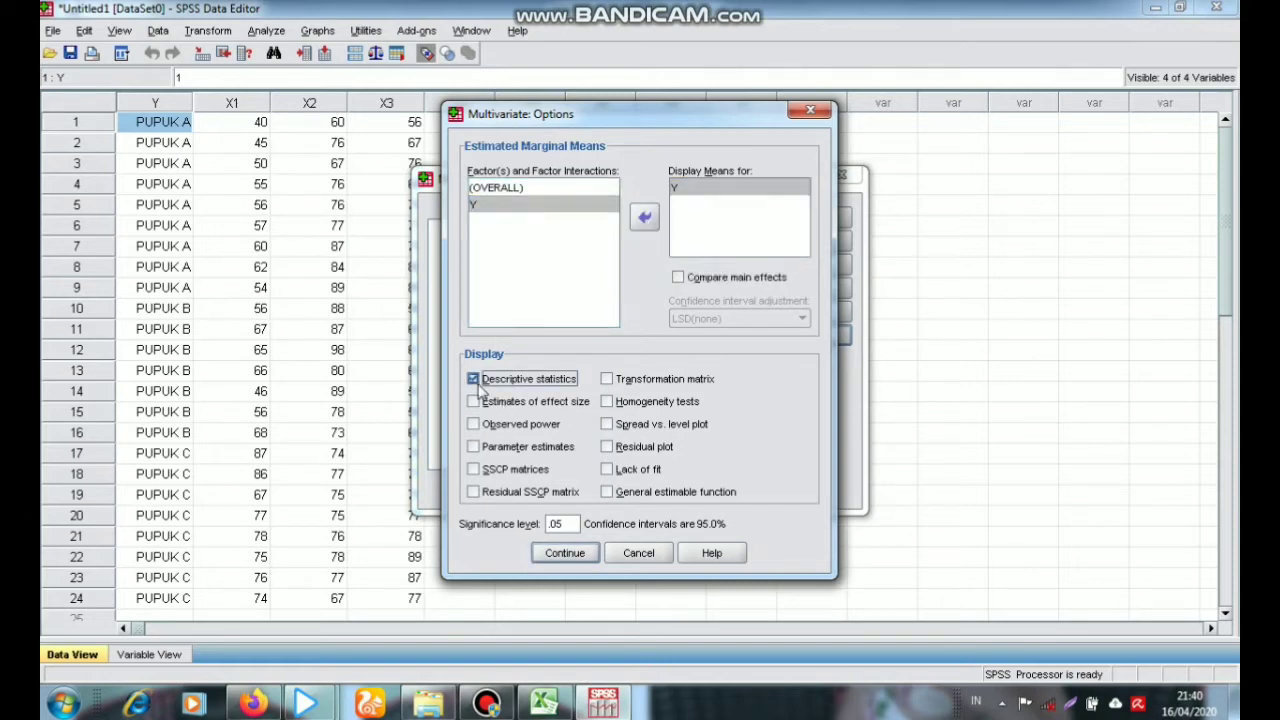
left_click(474, 424)
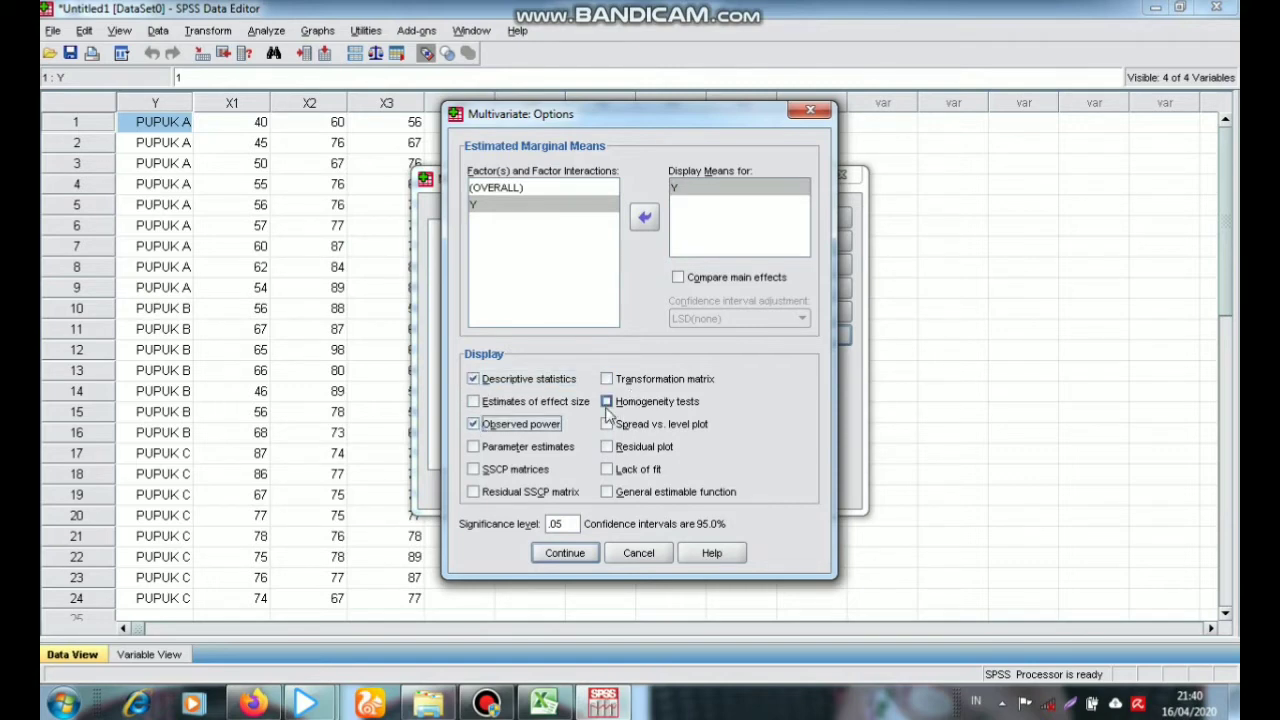
left_click(607, 401)
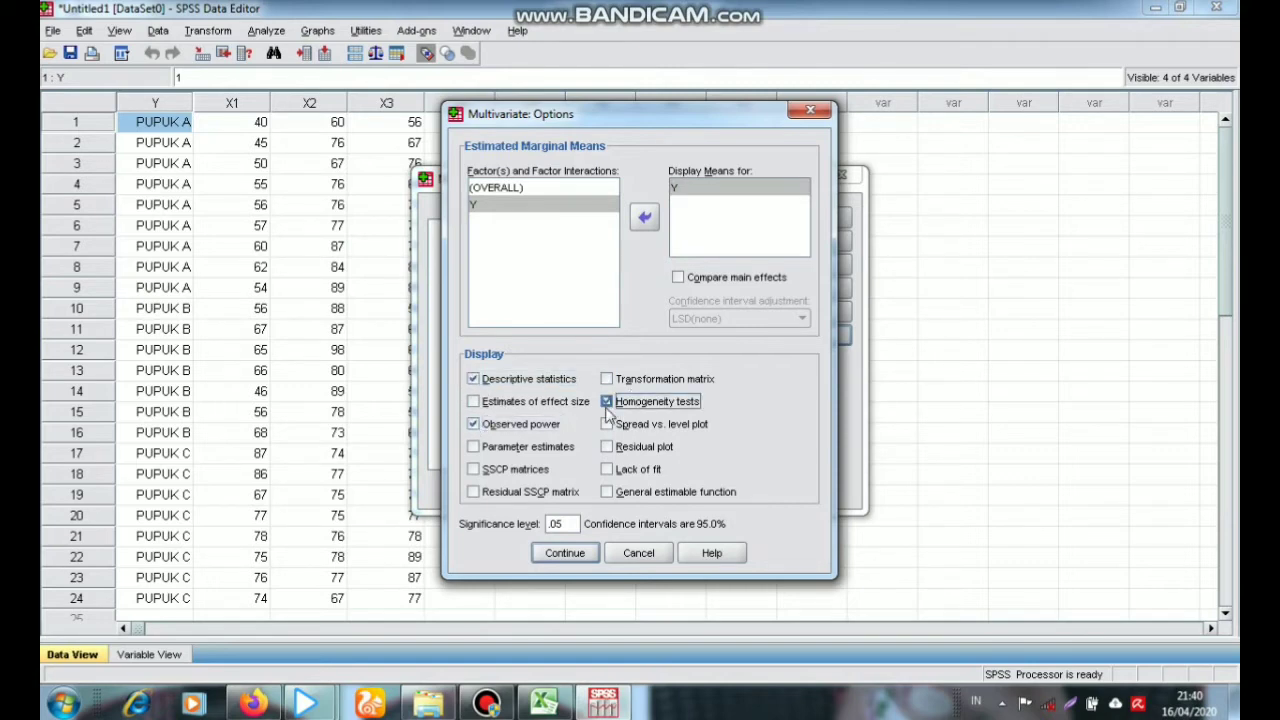
left_click(579, 551)
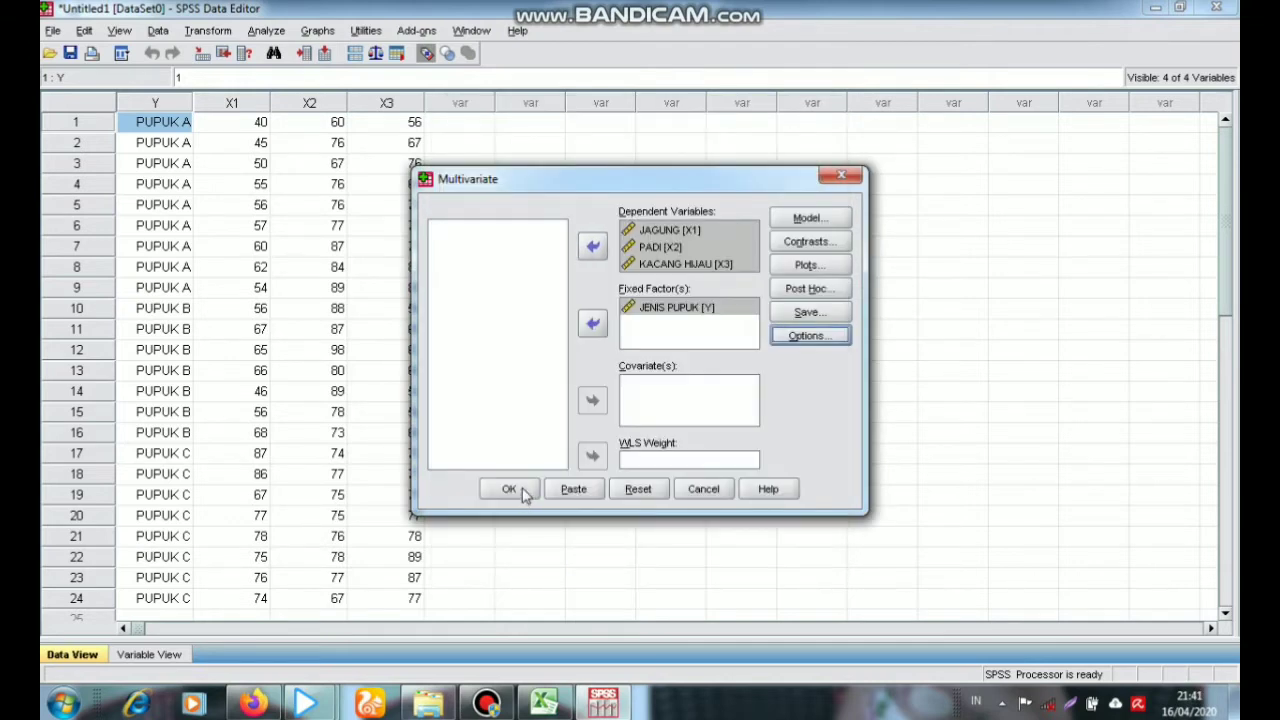
left_click(521, 490)
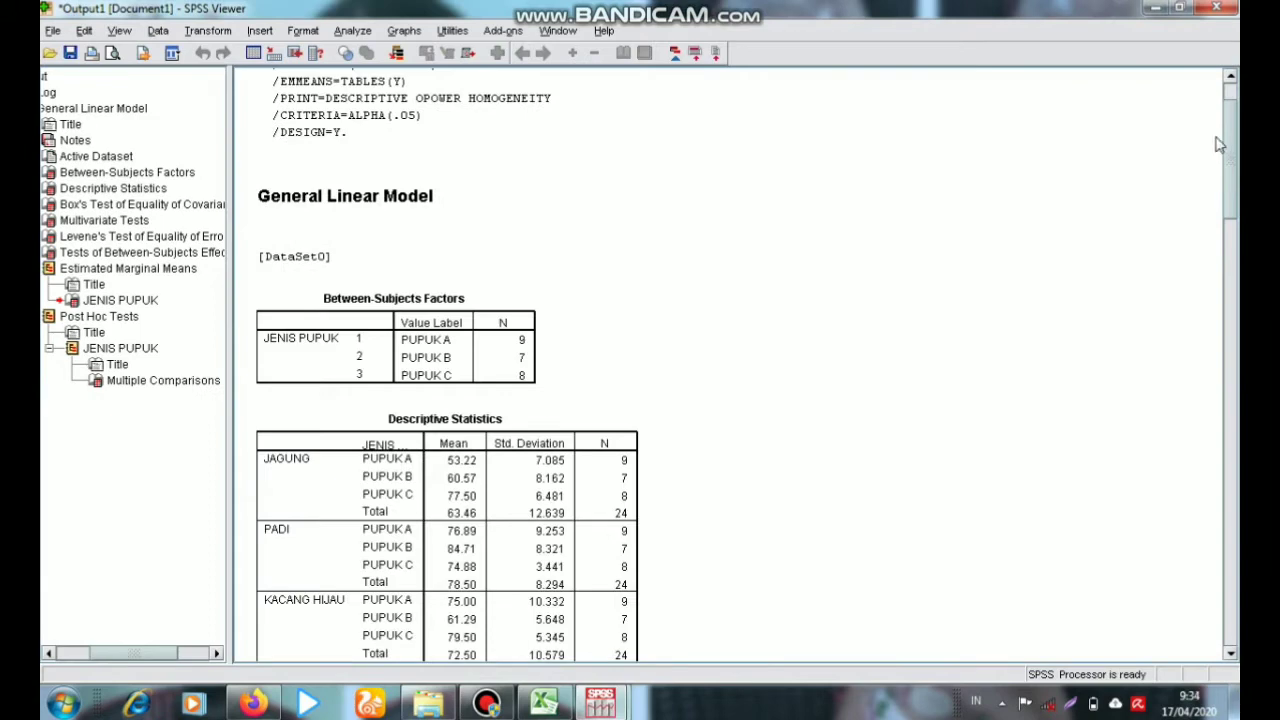
Step: Skim the General Linear Model output and examine the Between-Subjects Factors and Descriptive Statistics tables
left_click_drag(1228, 190, 1237, 367)
scroll(1237, 367, "up", 3)
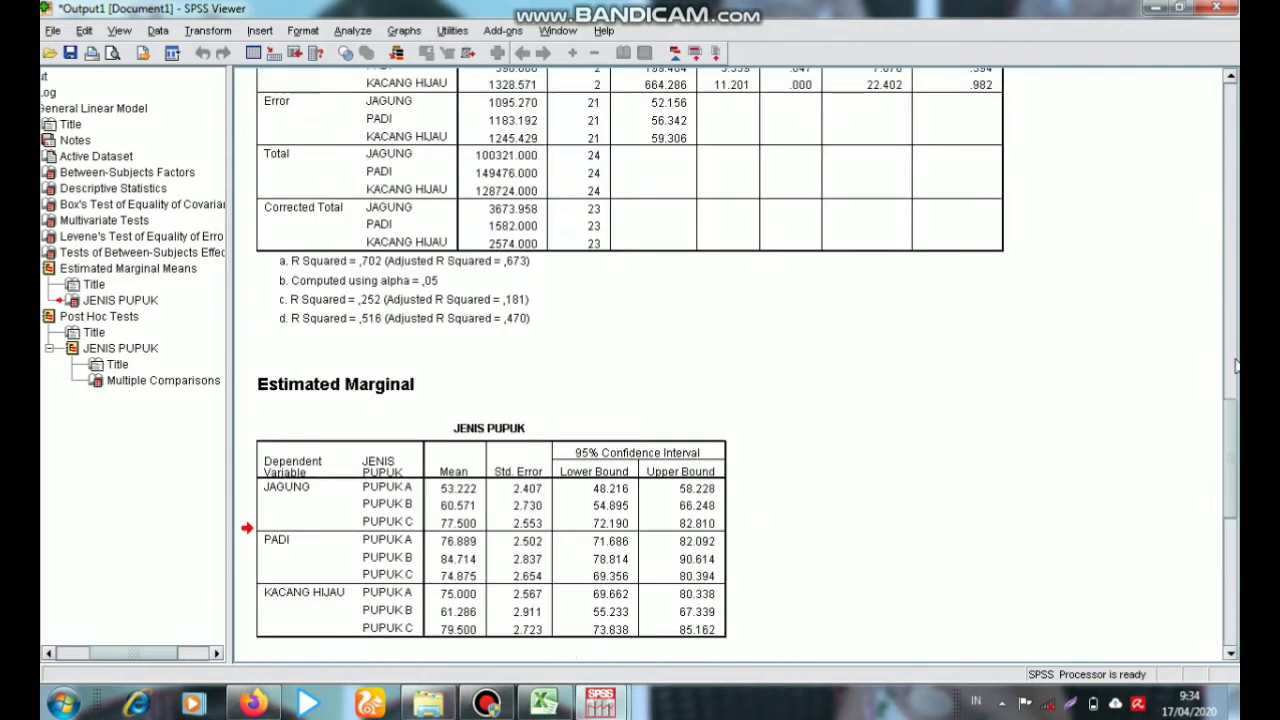
scroll(1237, 367, "up", 4)
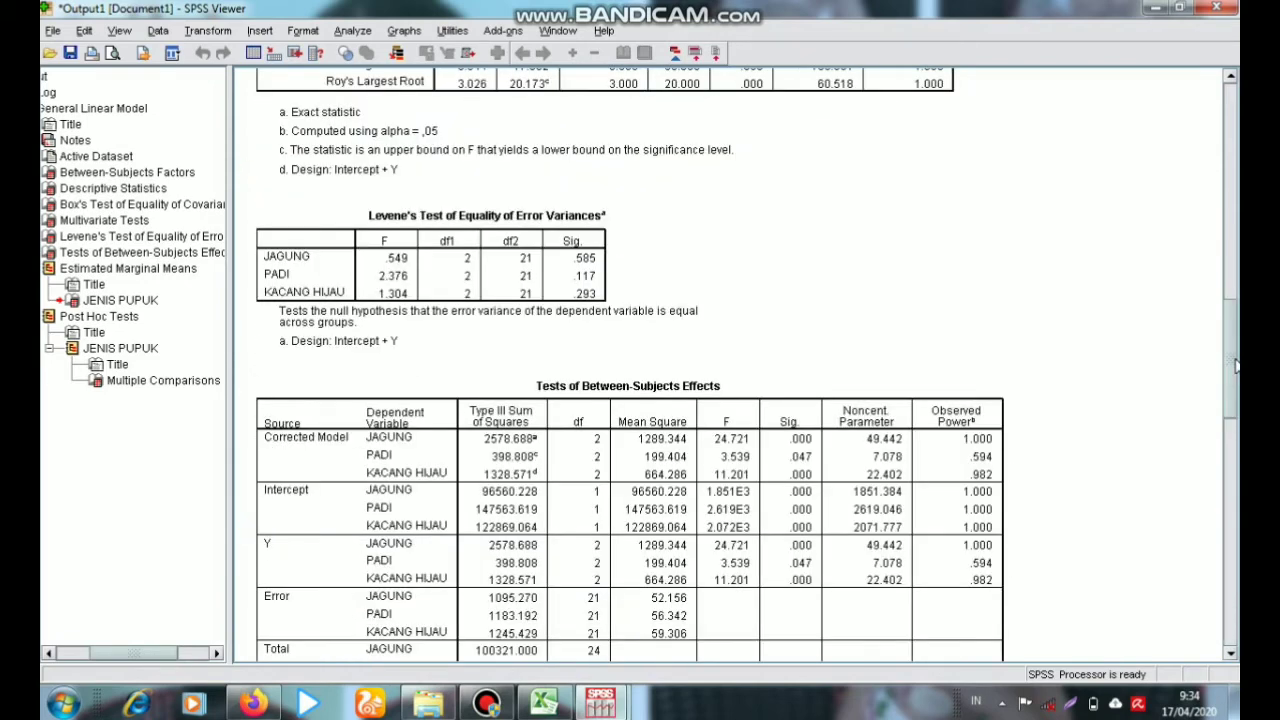
scroll(1237, 228, "up", 4)
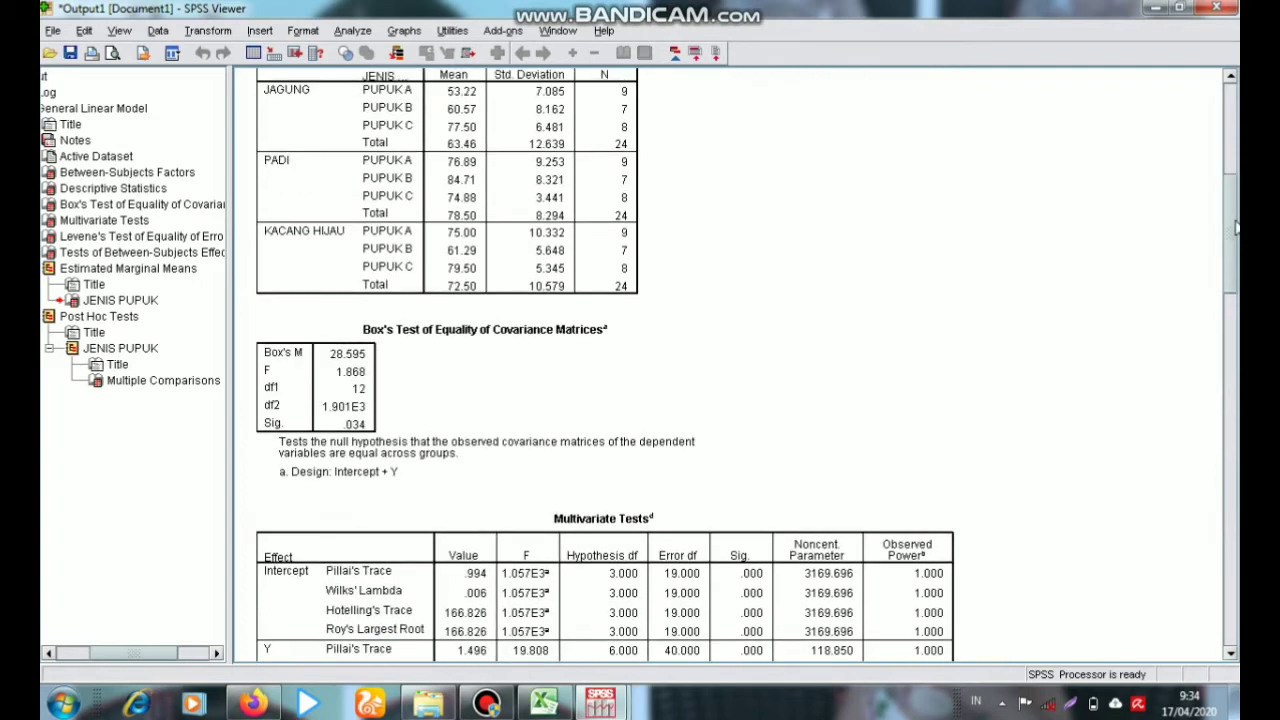
scroll(1237, 228, "up", 3)
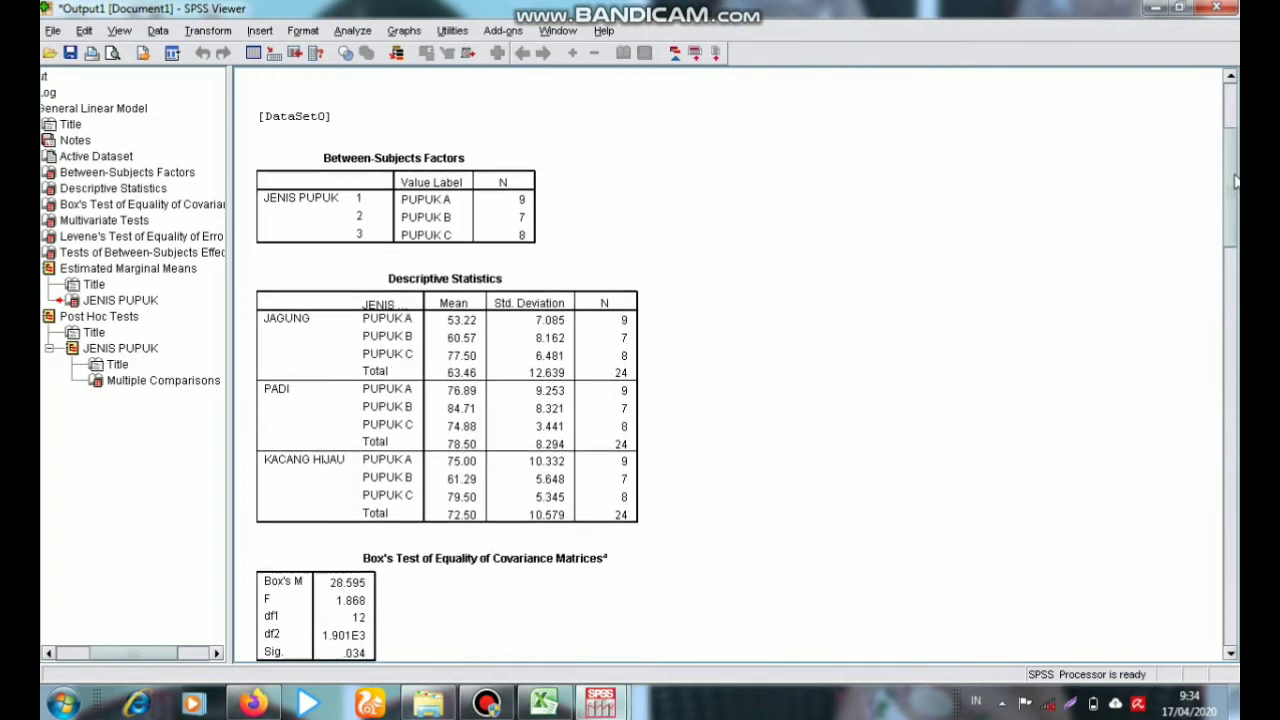
scroll(1237, 182, "down", 1)
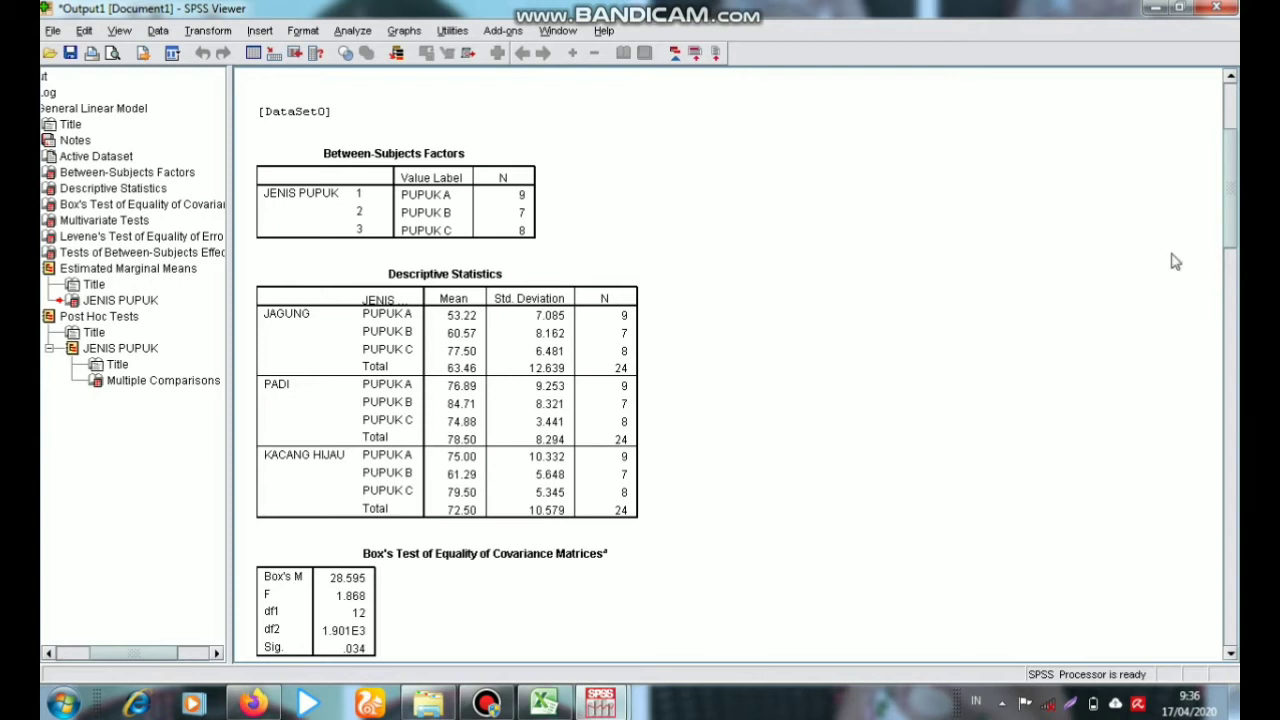
Step: Examine the Multivariate Tests, Levene's Test, Tests of Between-Subjects Effects, estimated marginal means and Bonferroni Multiple Comparisons tables
left_click_drag(1234, 226, 1233, 318)
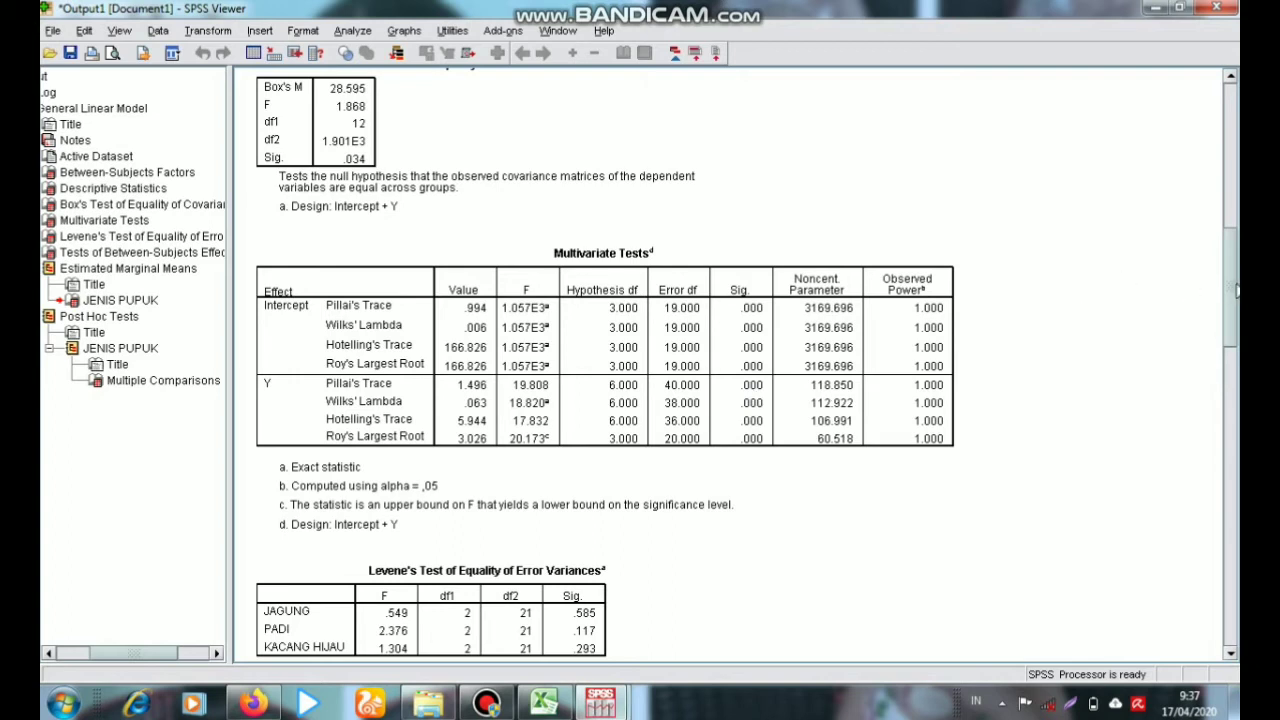
left_click_drag(1235, 318, 1235, 364)
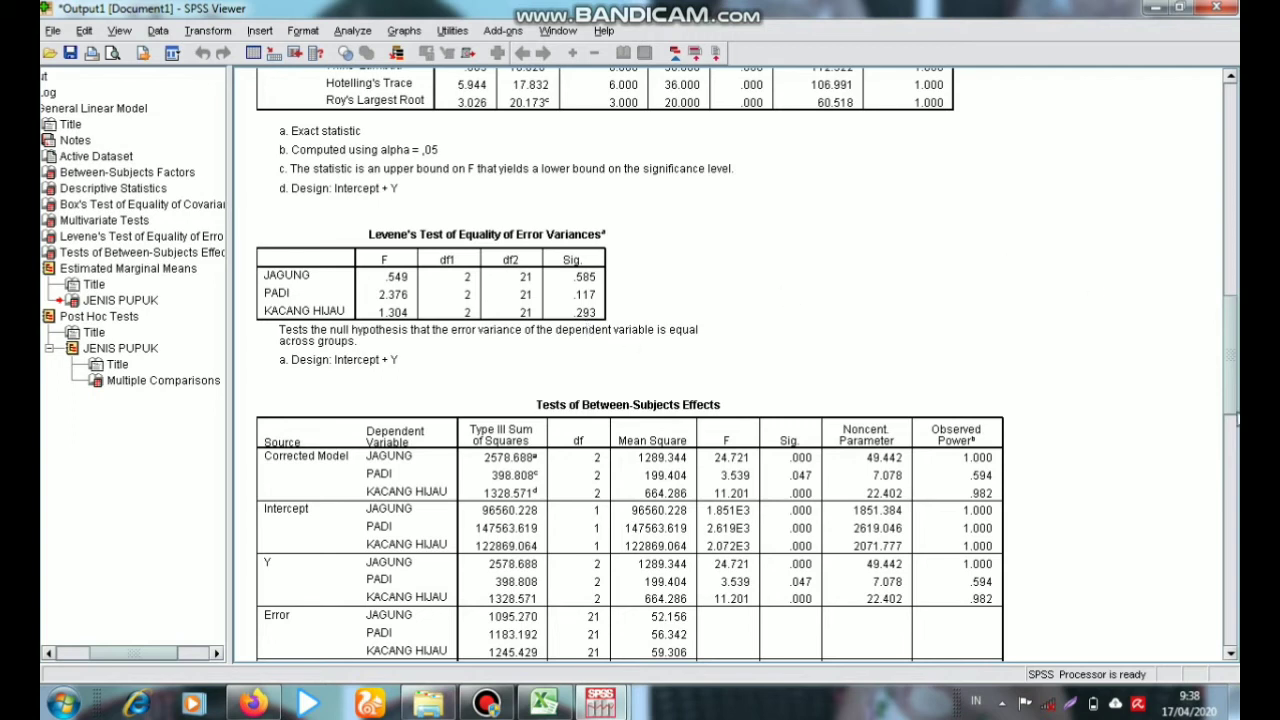
left_click_drag(1232, 420, 1230, 457)
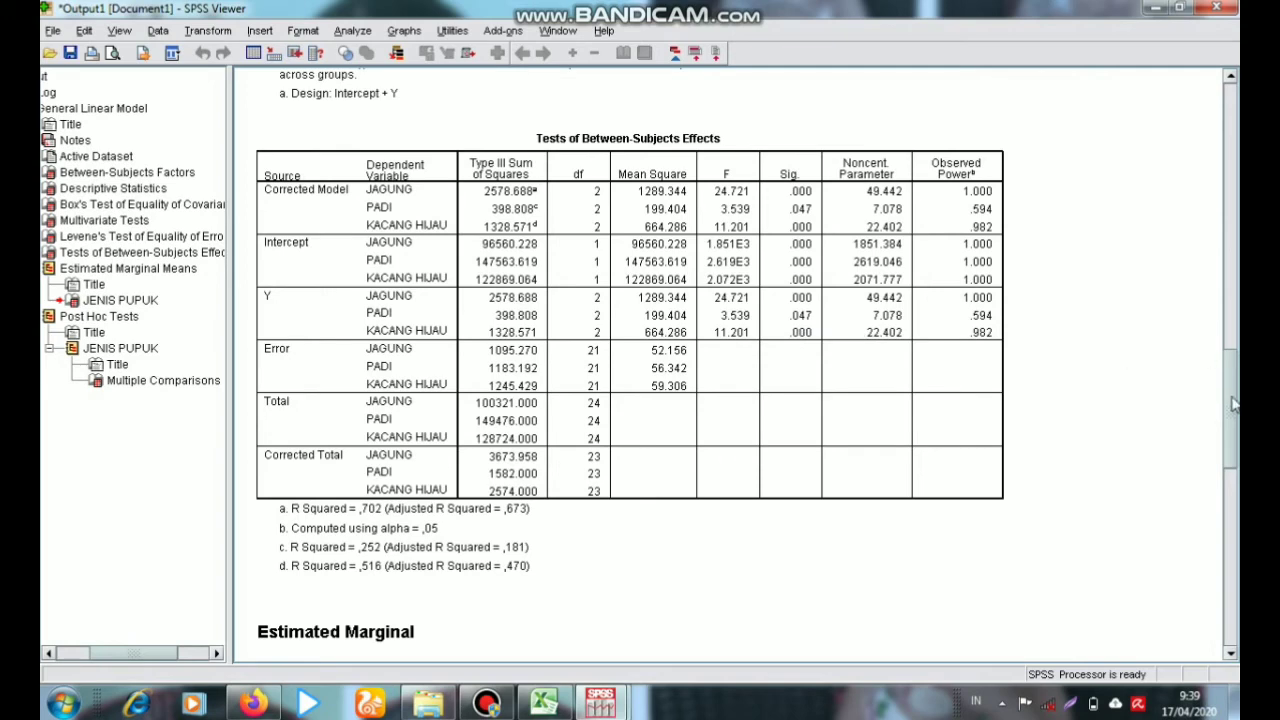
scroll(1235, 402, "down", 3)
scroll(640, 400, "down", 7)
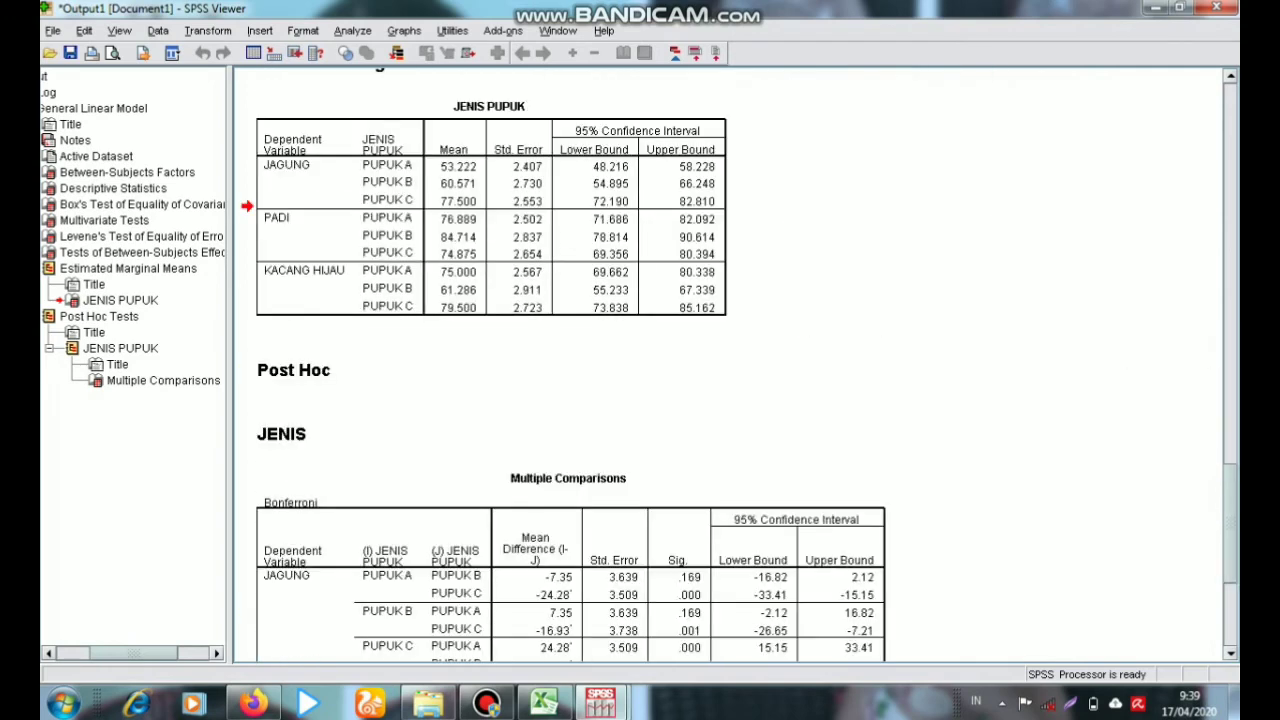
scroll(1236, 530, "down", 3)
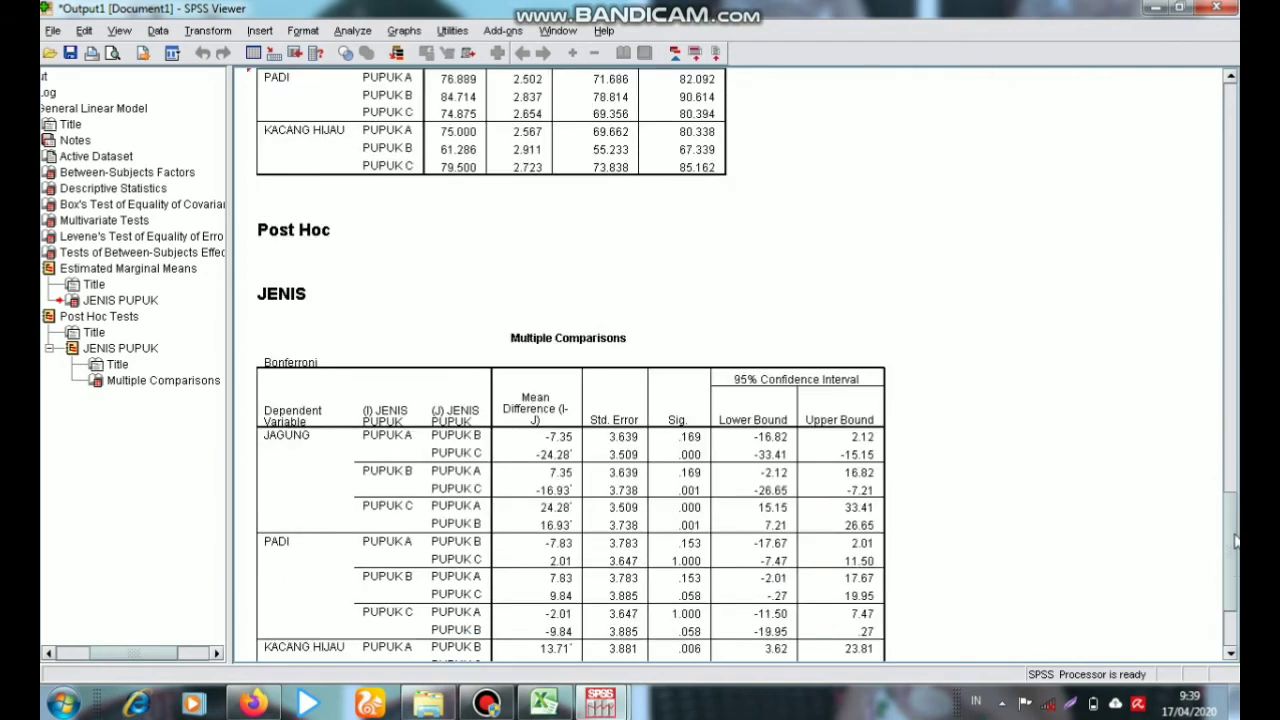
scroll(1236, 540, "down", 3)
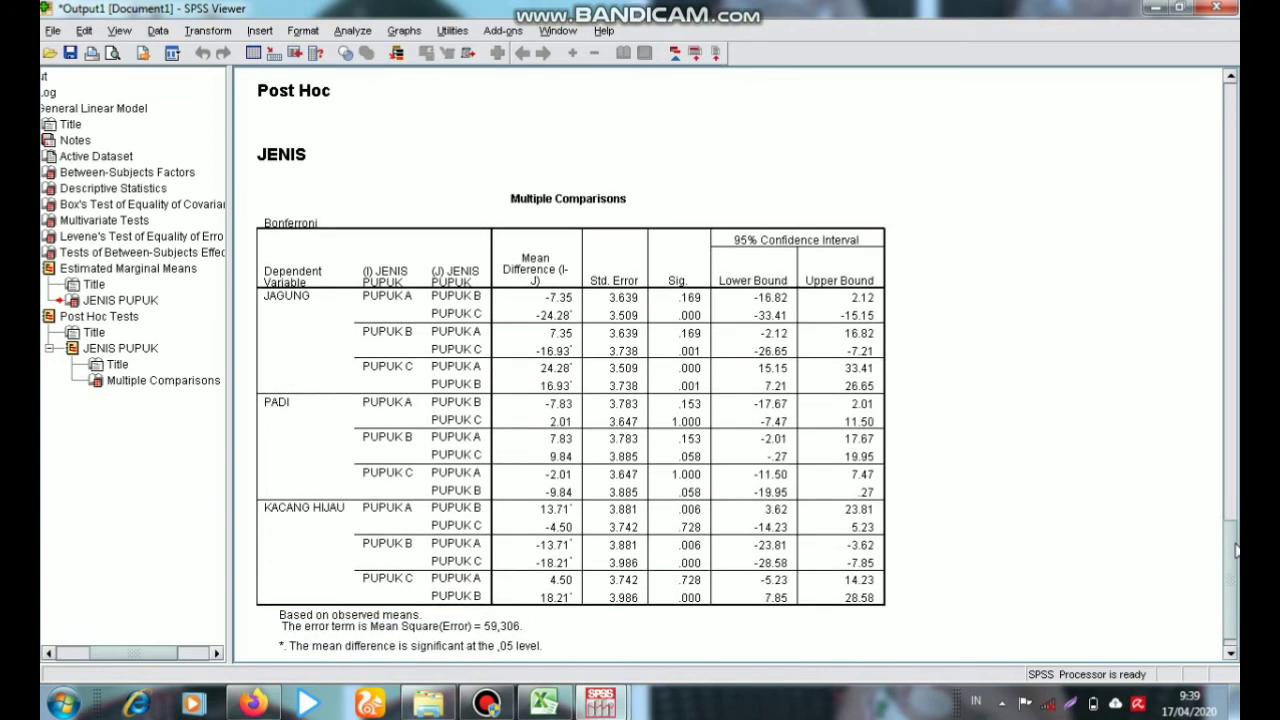